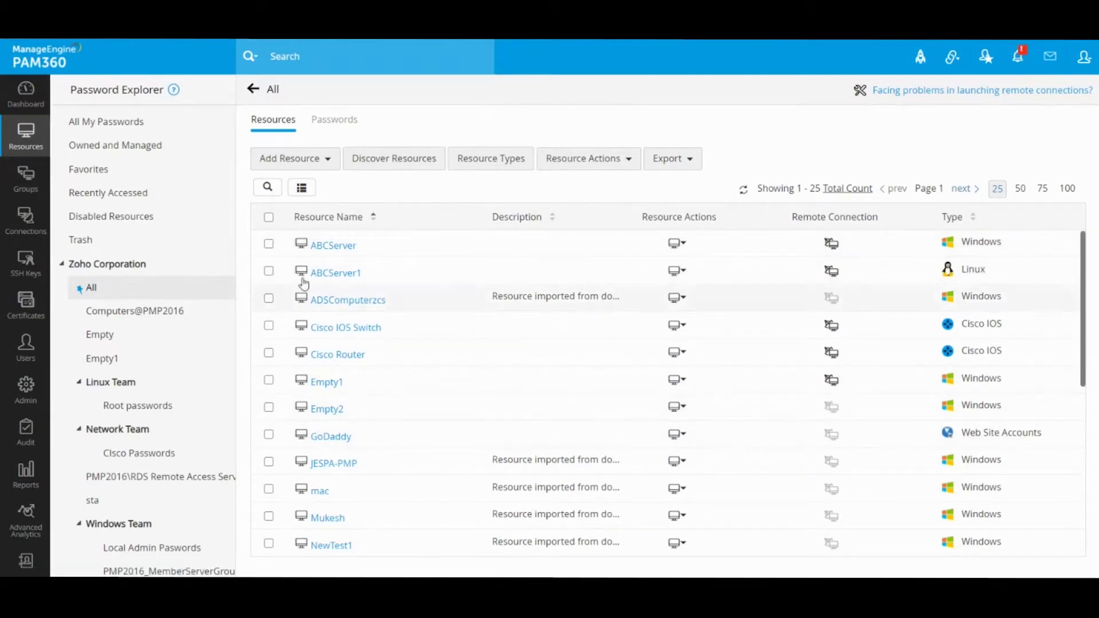
- Go to Groups and choose Add Group > Static Group
click(22, 186)
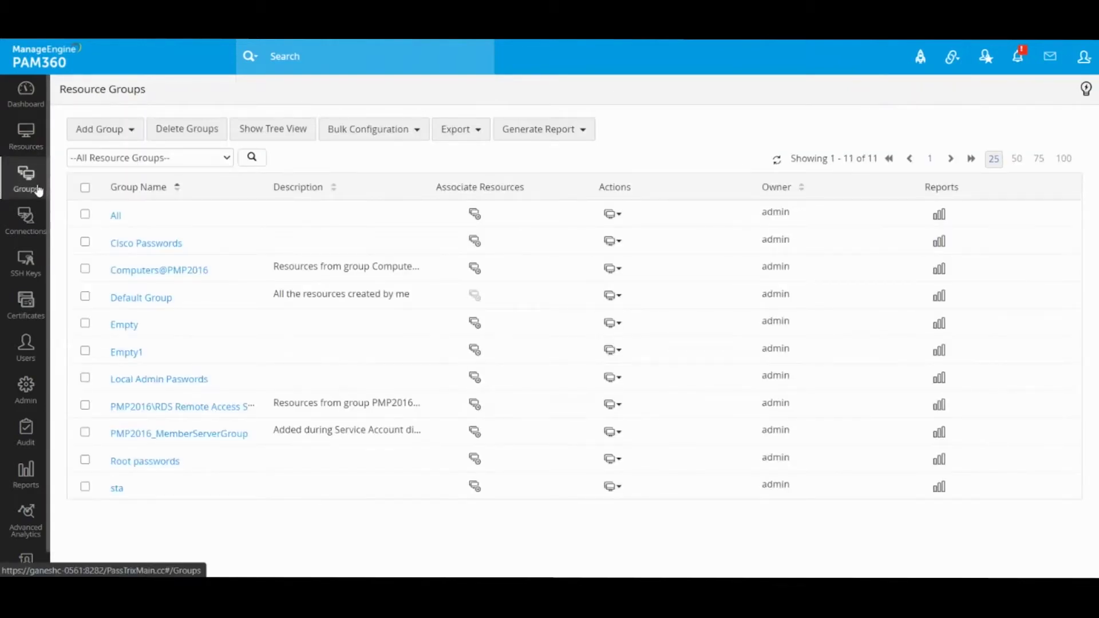
click(121, 130)
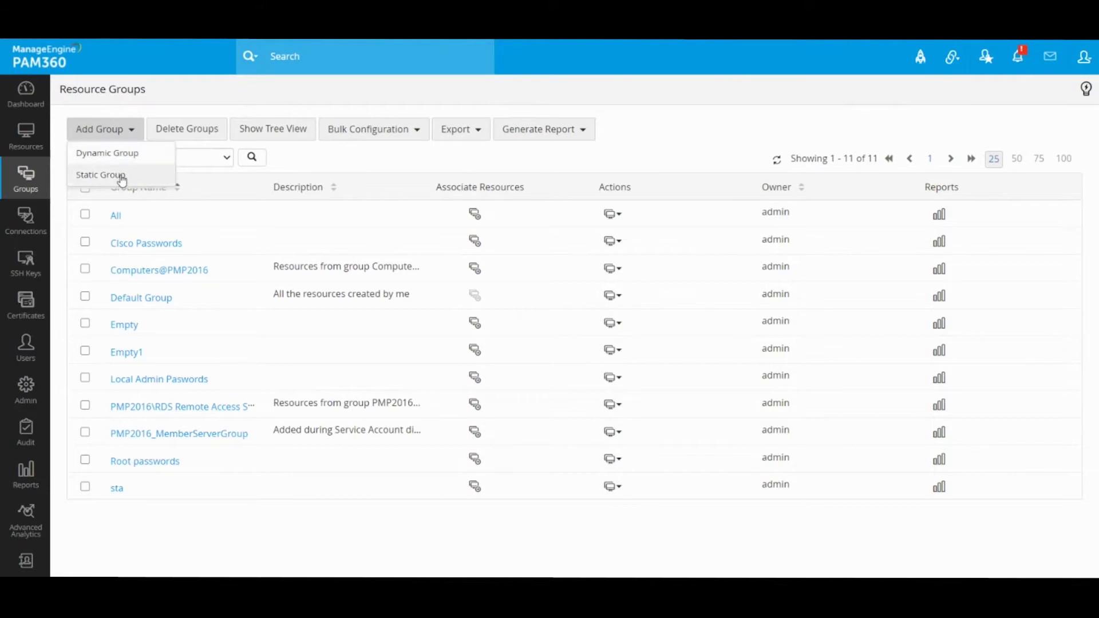
click(122, 178)
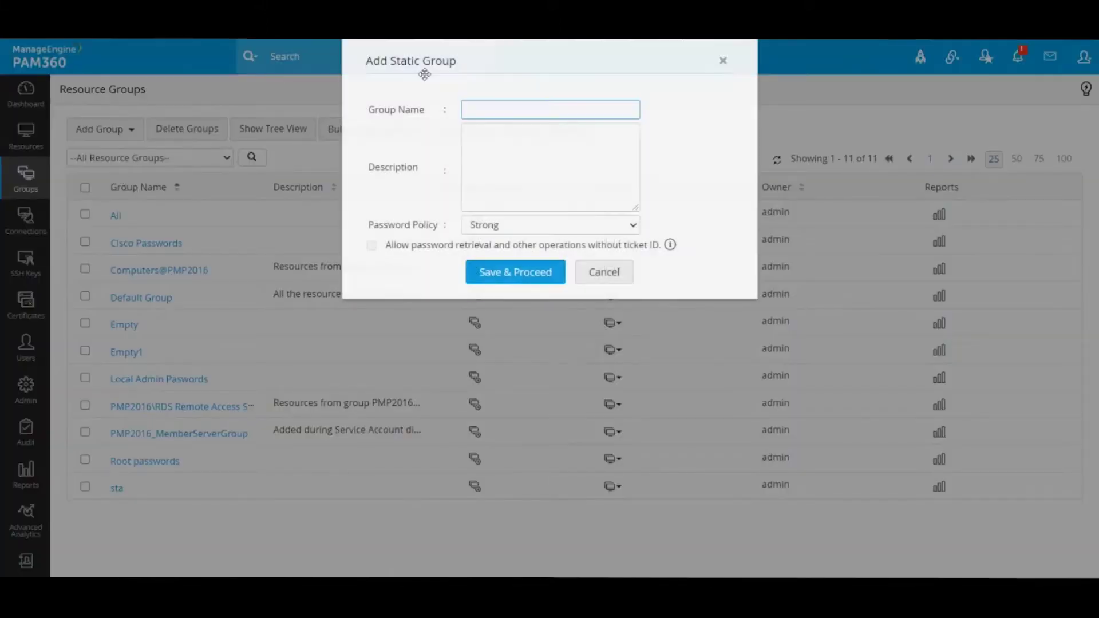
- Name the static group 'Team' and save it to move on to its resources
click(490, 113)
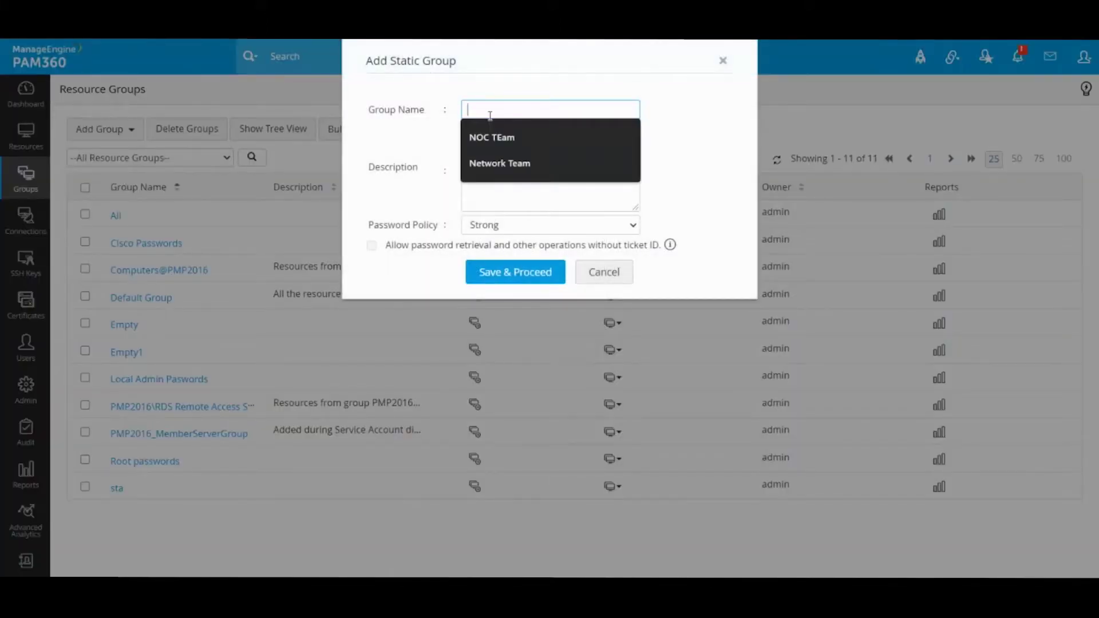
text(Tea)
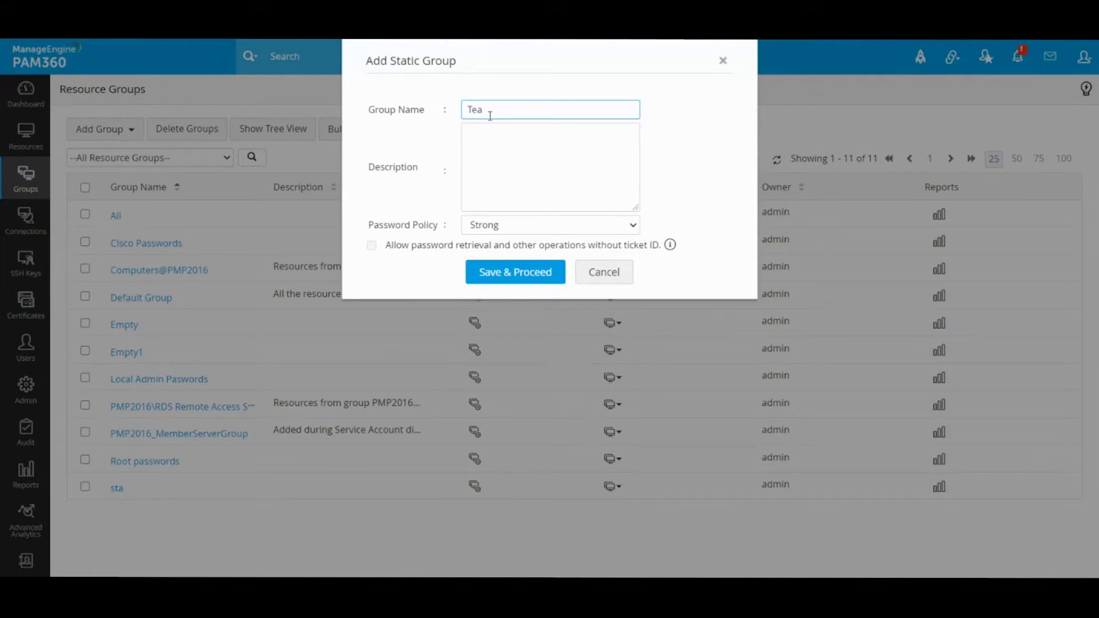
text(m)
click(514, 273)
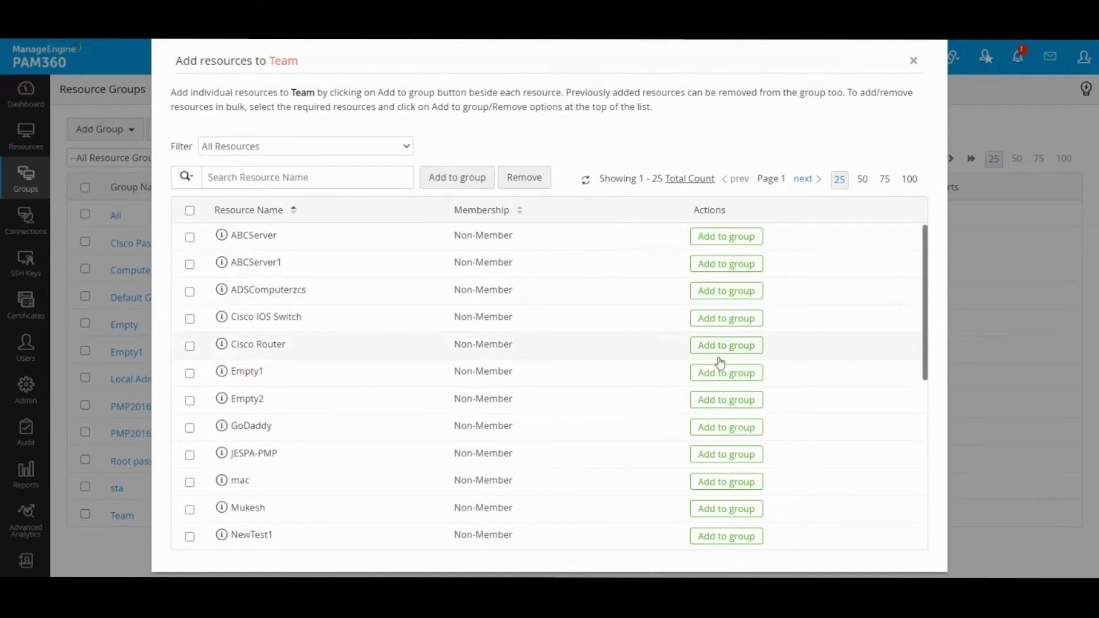
- Tick PMP-WIN10 in the Add resources to Team list
click(254, 179)
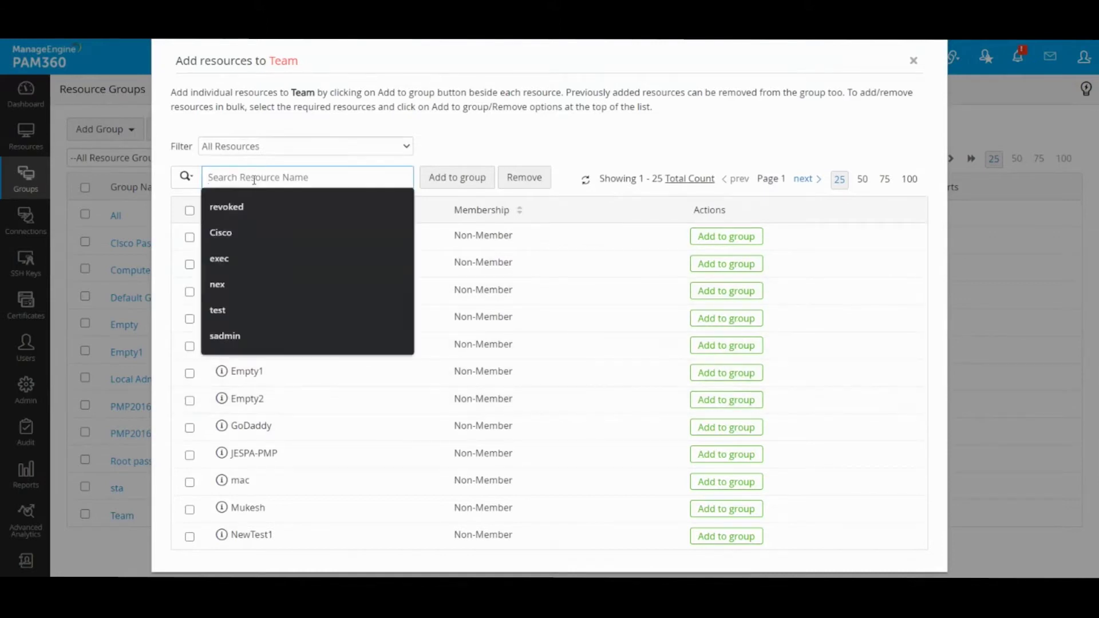
click(483, 134)
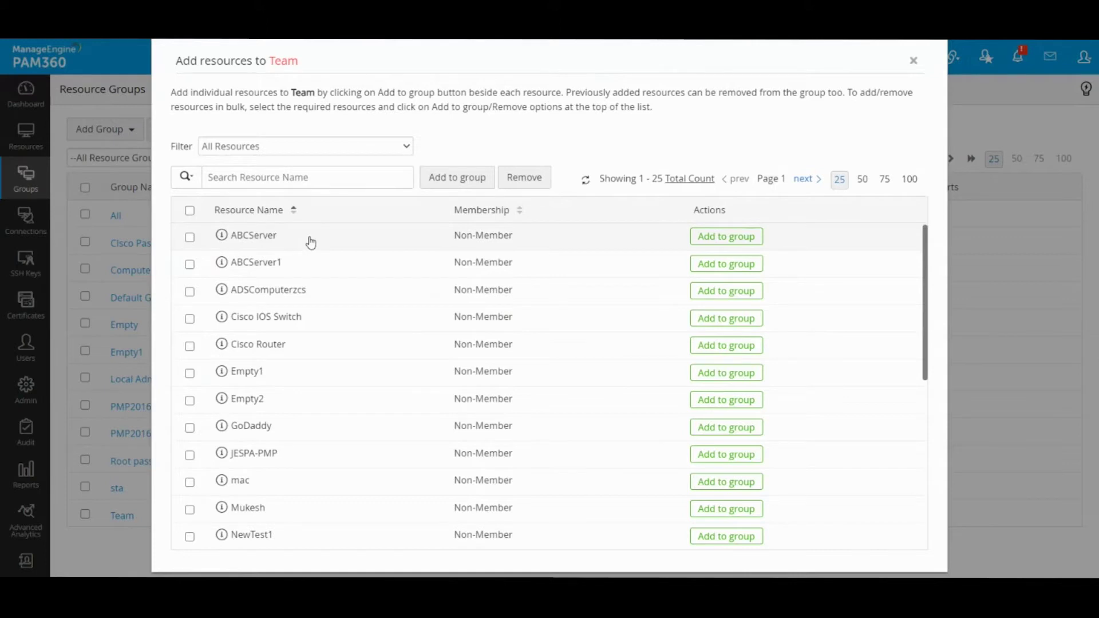
scroll(309, 413, down, 3)
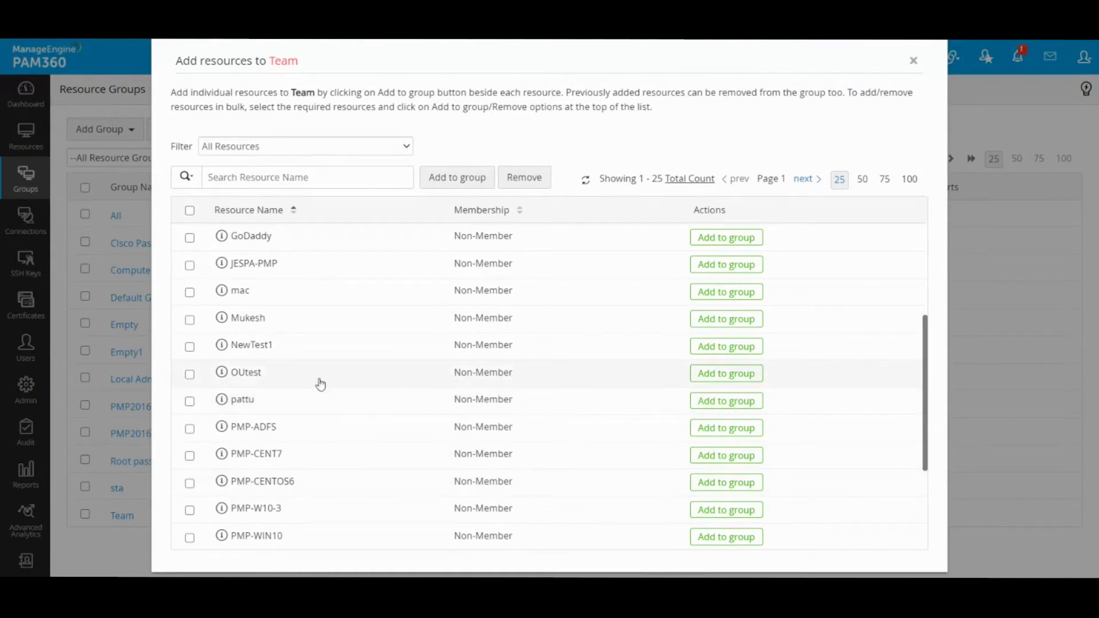
scroll(319, 379, down, 2)
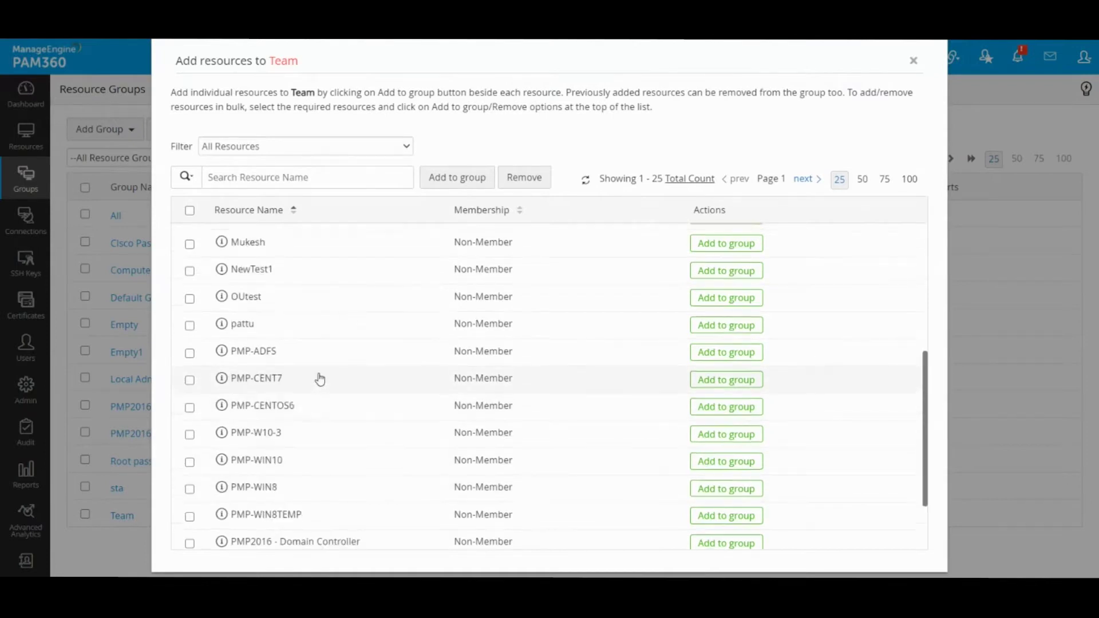
click(190, 437)
drag(282, 436, 235, 436)
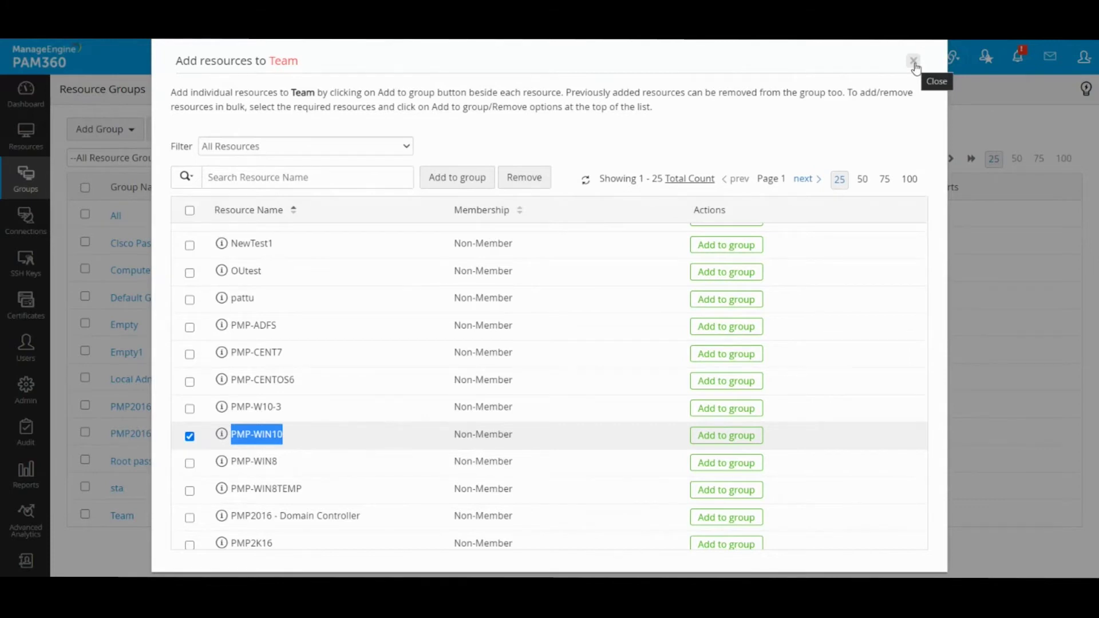
- Close the Team resources dialog and choose Add Group > Dynamic Group
click(914, 61)
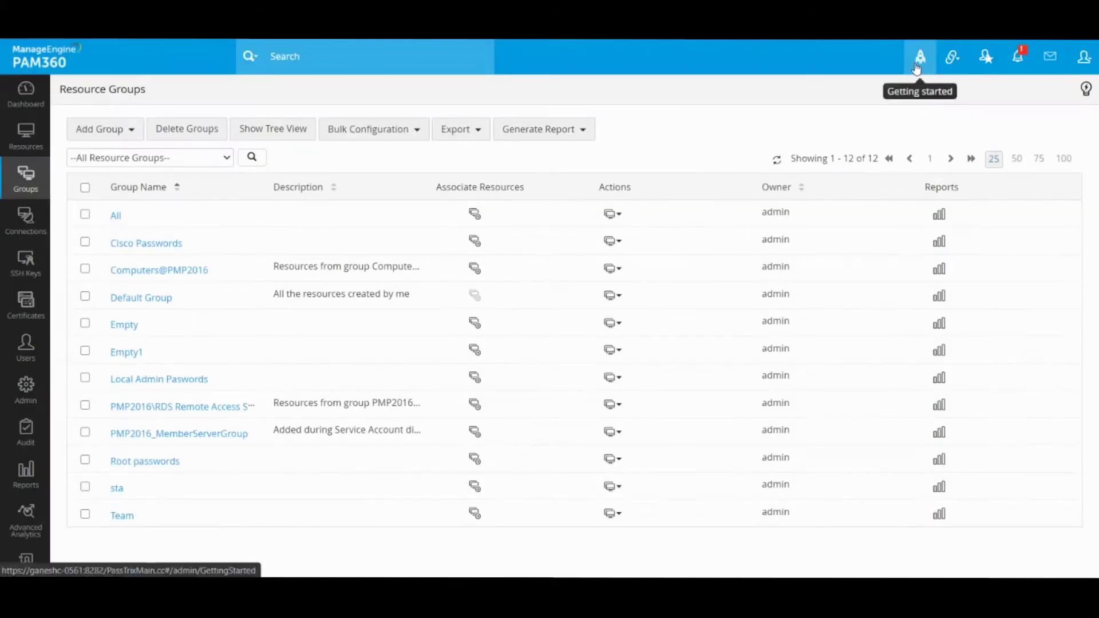
click(124, 135)
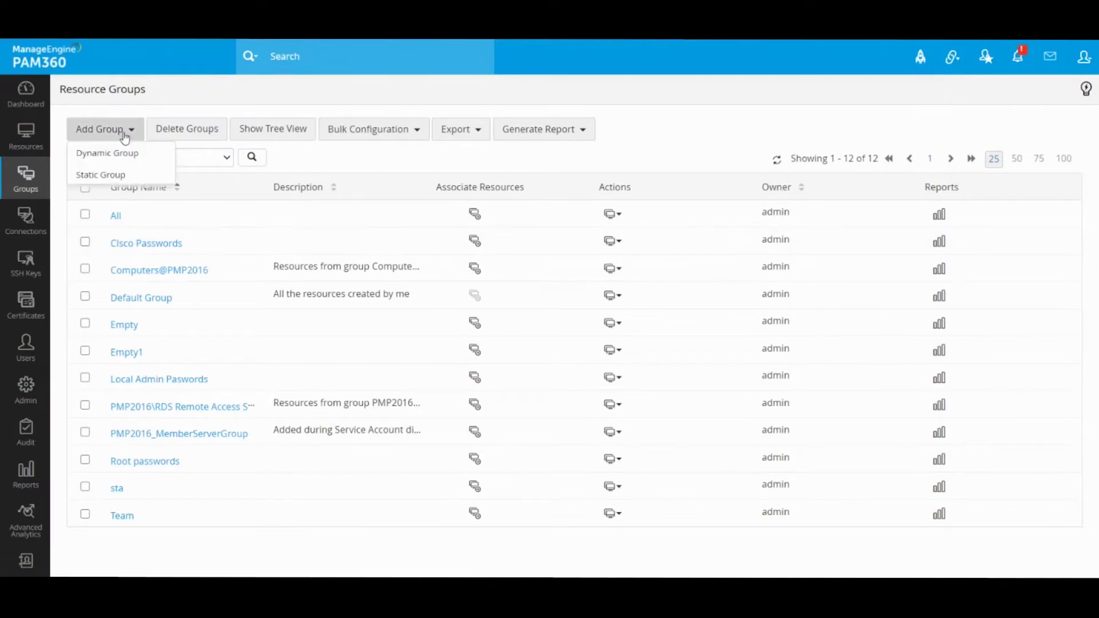
click(106, 159)
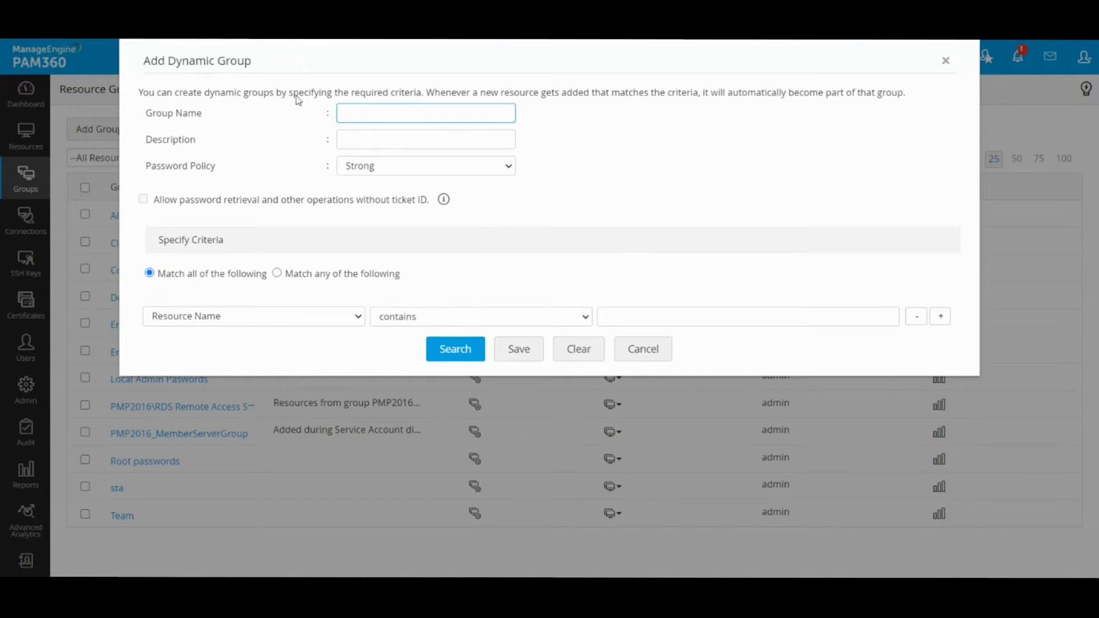
- Enter 'Local Admin Group' in the dynamic group's Group Name field
click(356, 119)
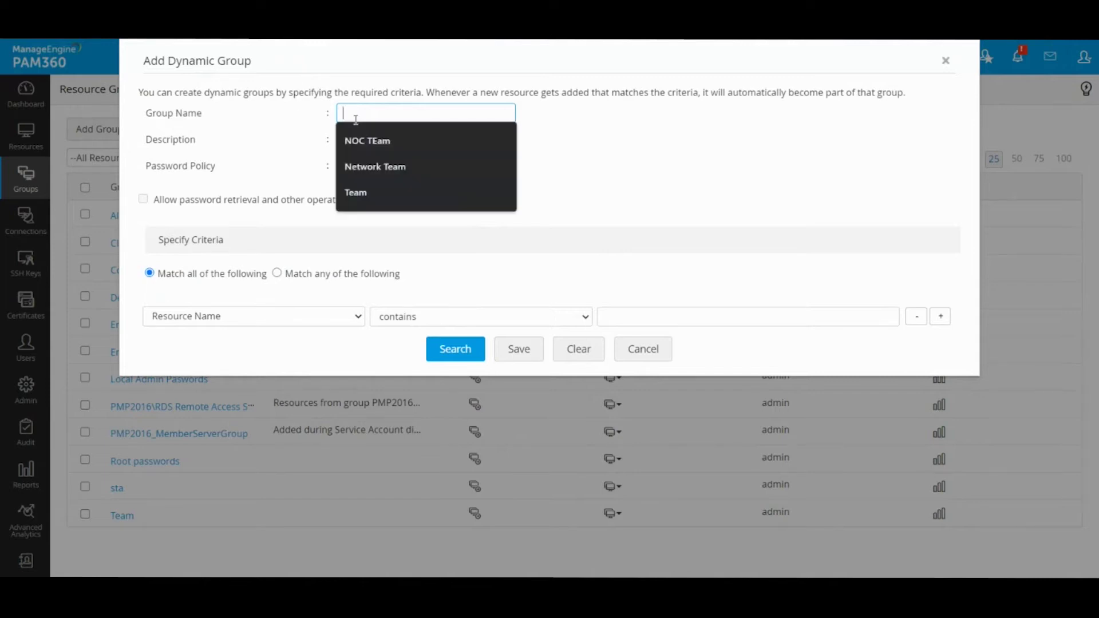
click(719, 155)
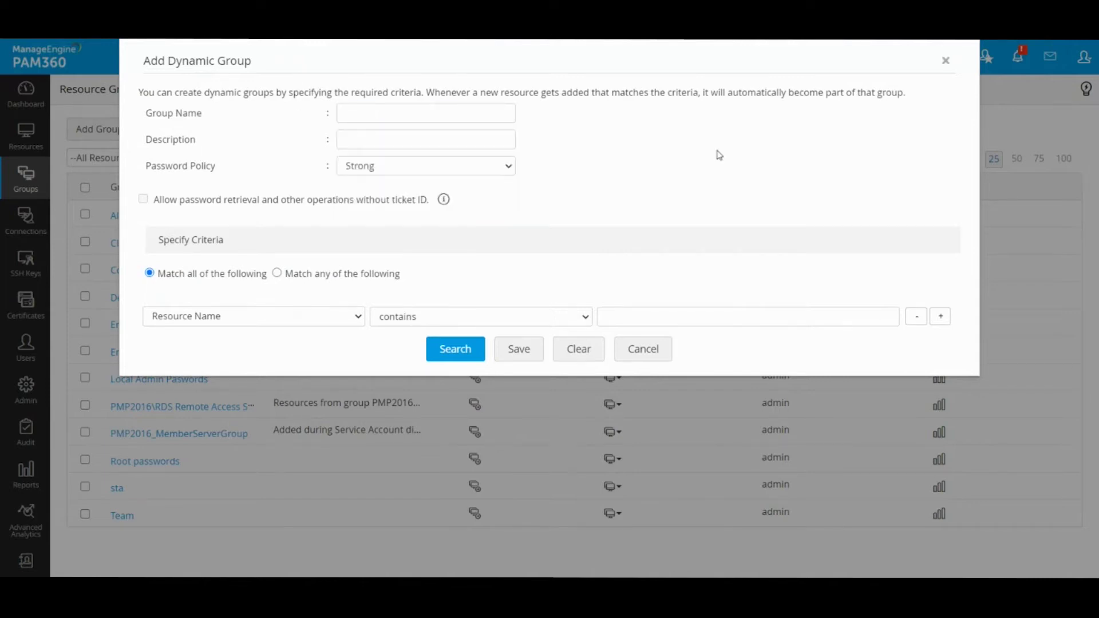
click(465, 113)
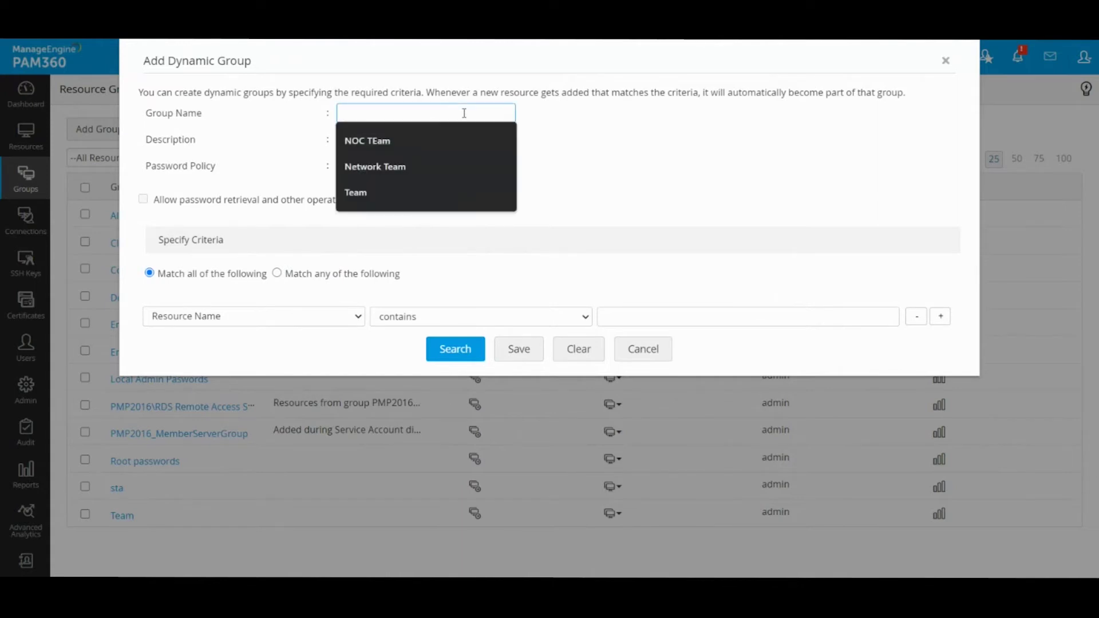
text(Local Admi)
key(BackSpace)
key(BackSpace)
key(BackSpace)
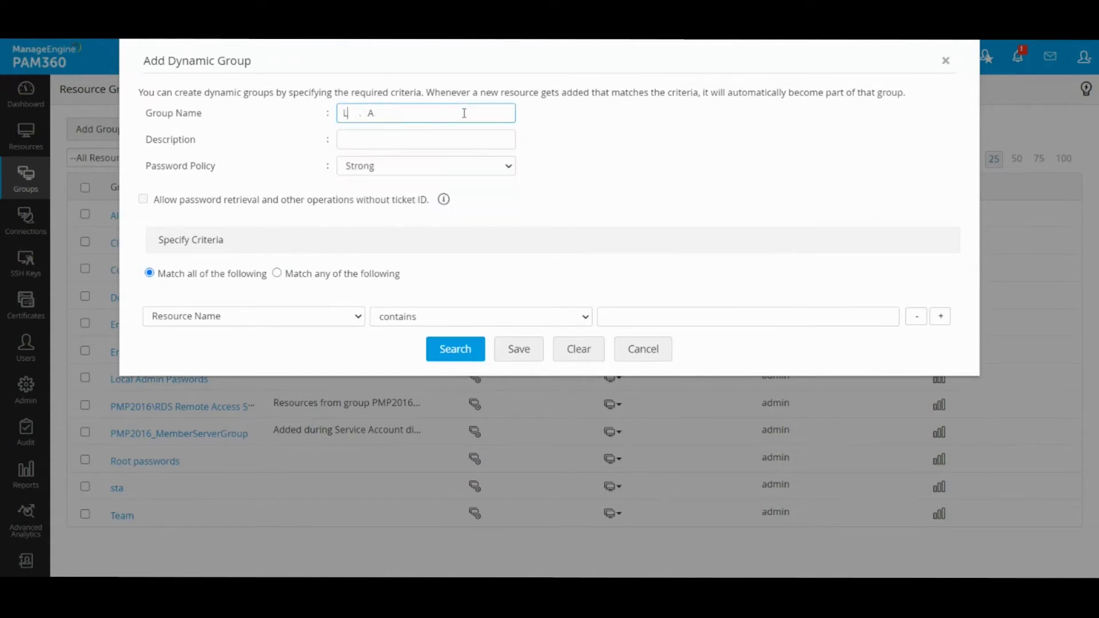
text(dmin Group)
drag(455, 114, 172, 142)
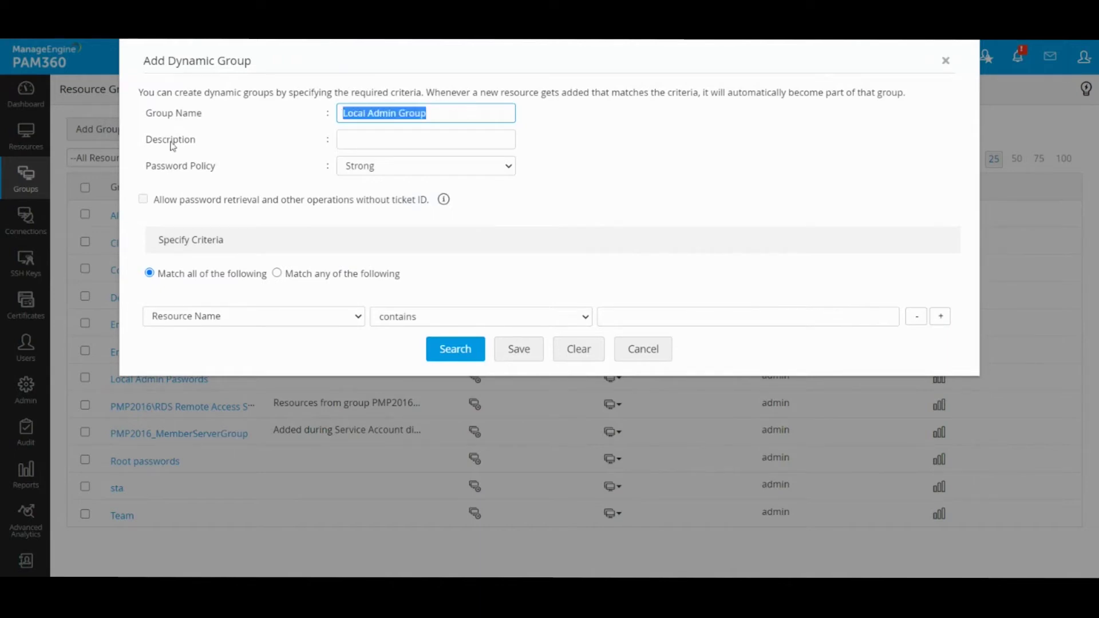
click(578, 179)
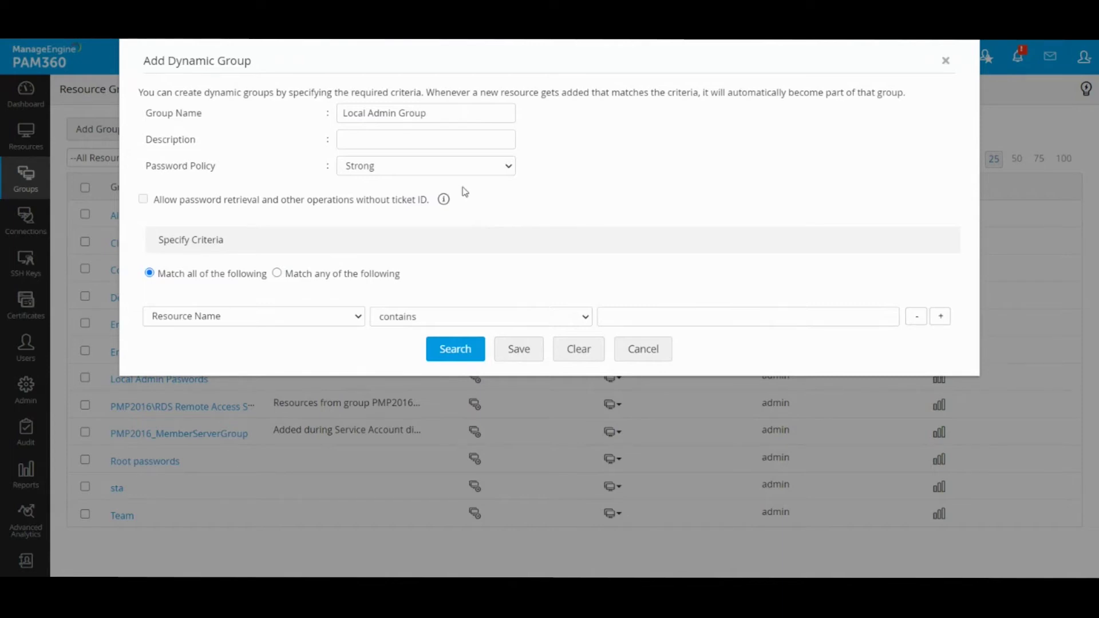
- Set the first criterion to Resource Type equals Windows
click(280, 316)
click(250, 372)
click(451, 321)
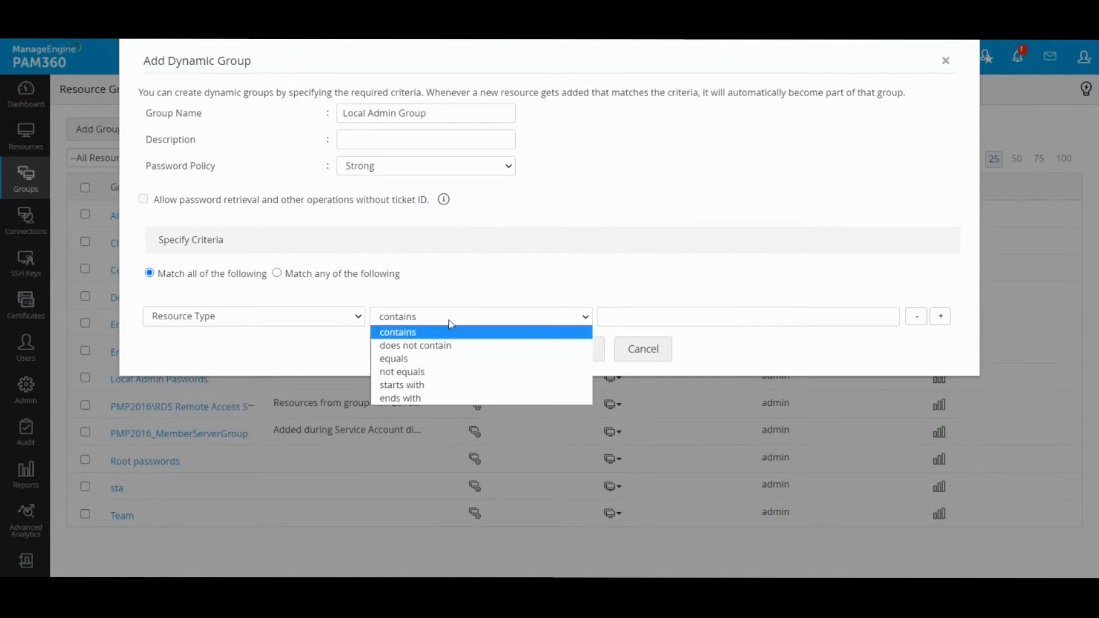
click(483, 359)
click(662, 317)
text(Windows)
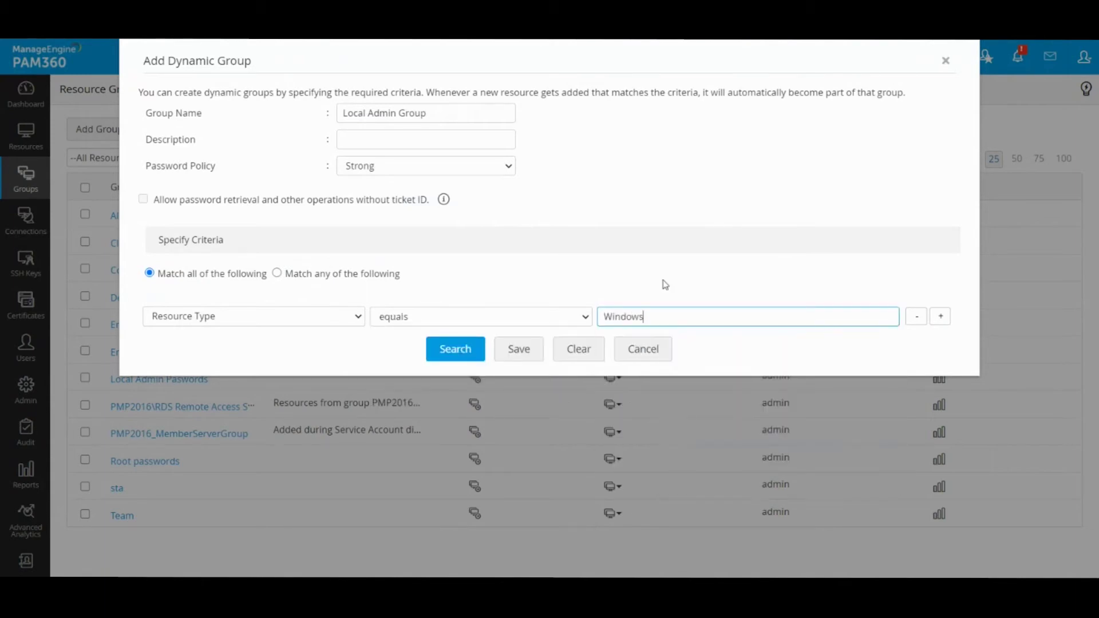
- Preview the Windows matches, close the results and add a second criteria row
click(458, 349)
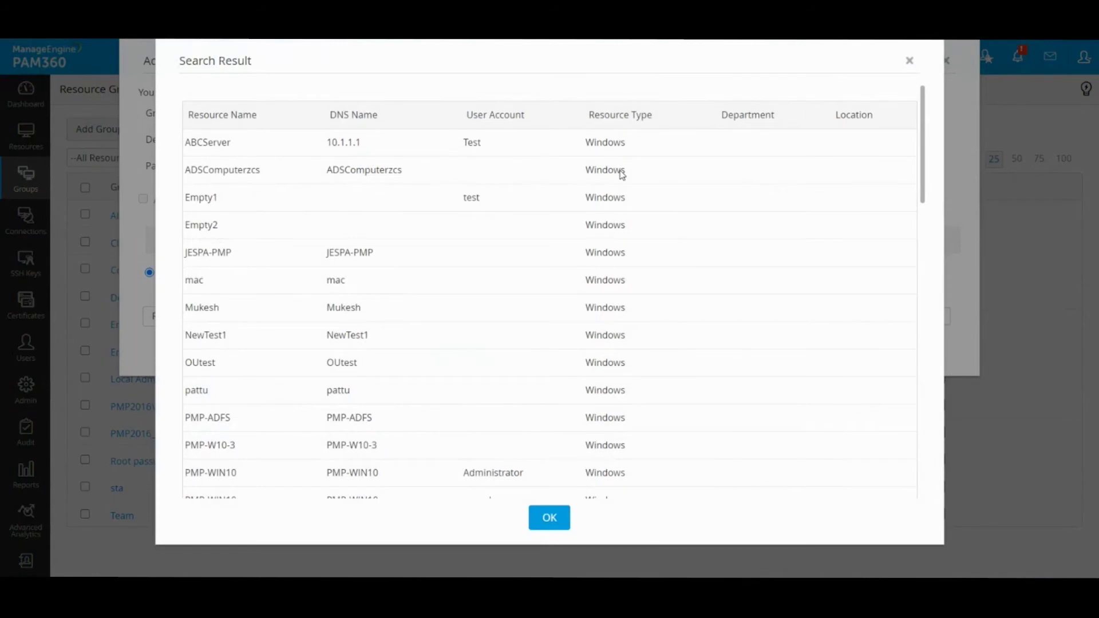
scroll(610, 263, down, 10)
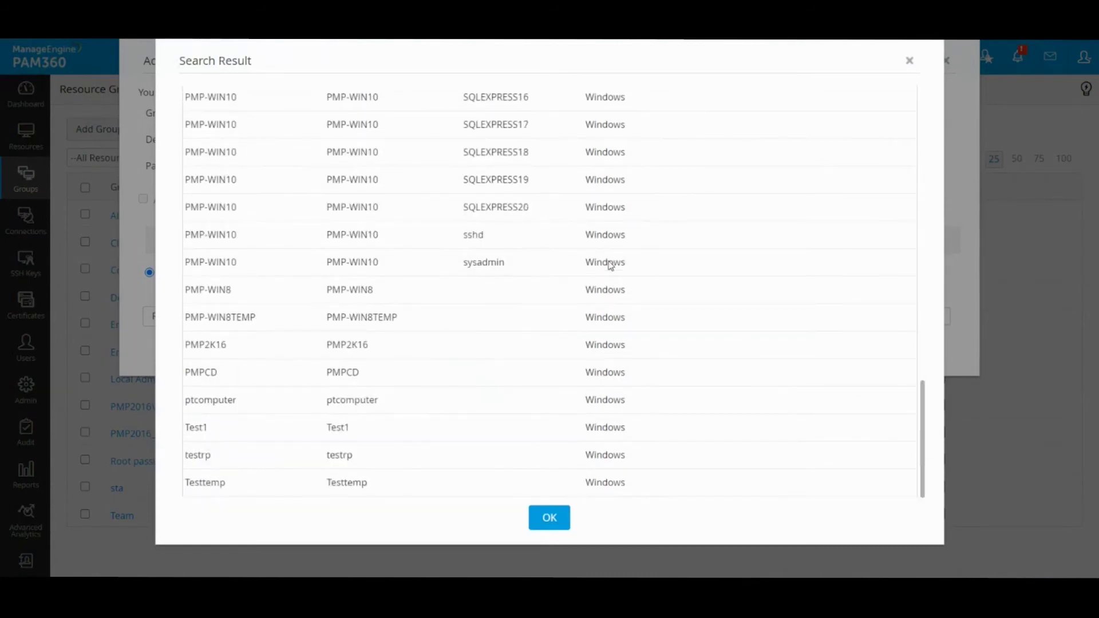
scroll(610, 263, up, 10)
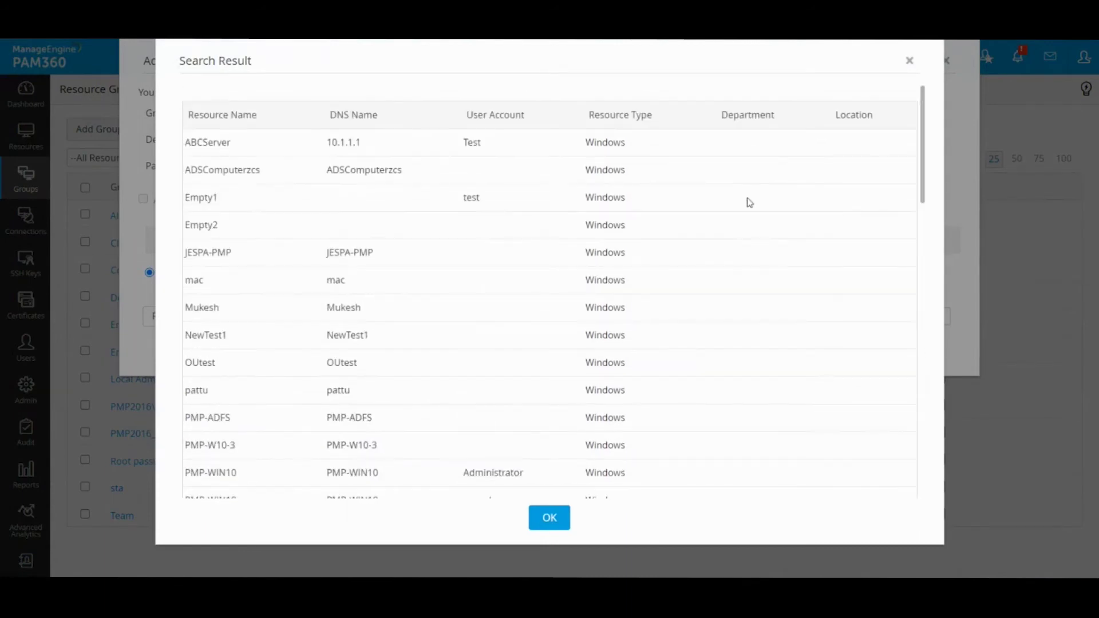
click(909, 60)
click(940, 316)
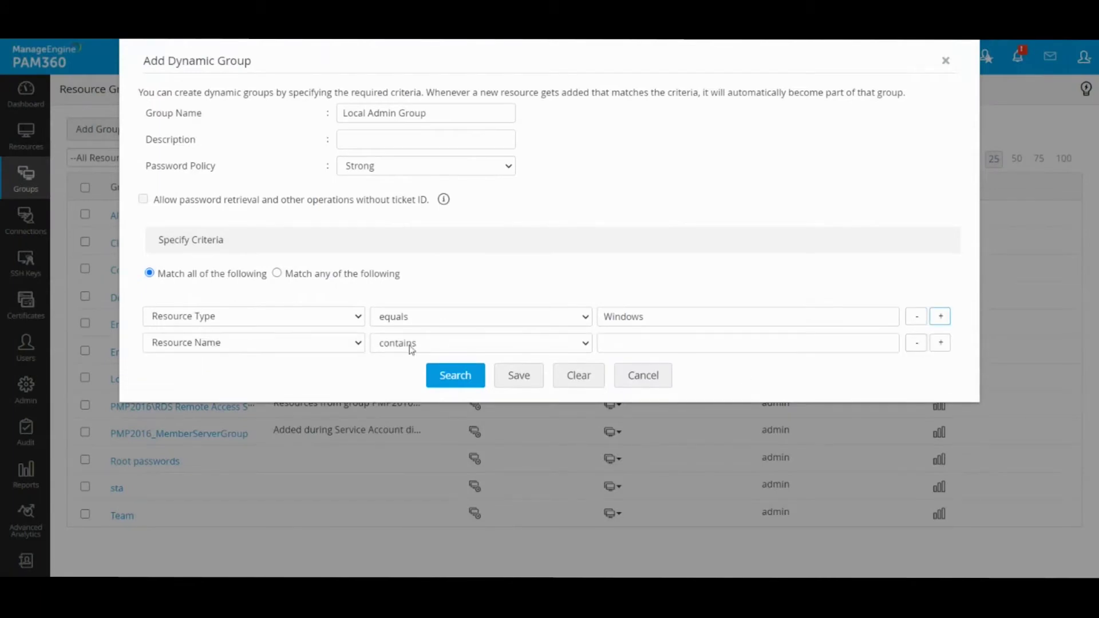
- Set the second criterion to User Account equals Administrator
click(332, 342)
click(289, 384)
click(411, 342)
click(411, 373)
click(436, 346)
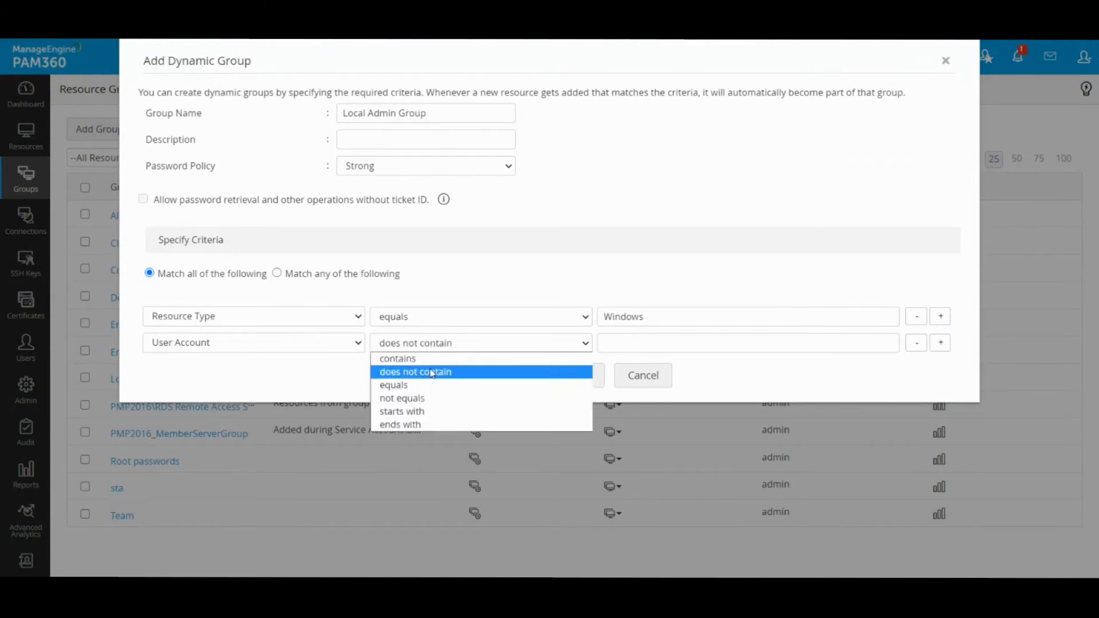
click(431, 391)
click(642, 344)
text(Ad)
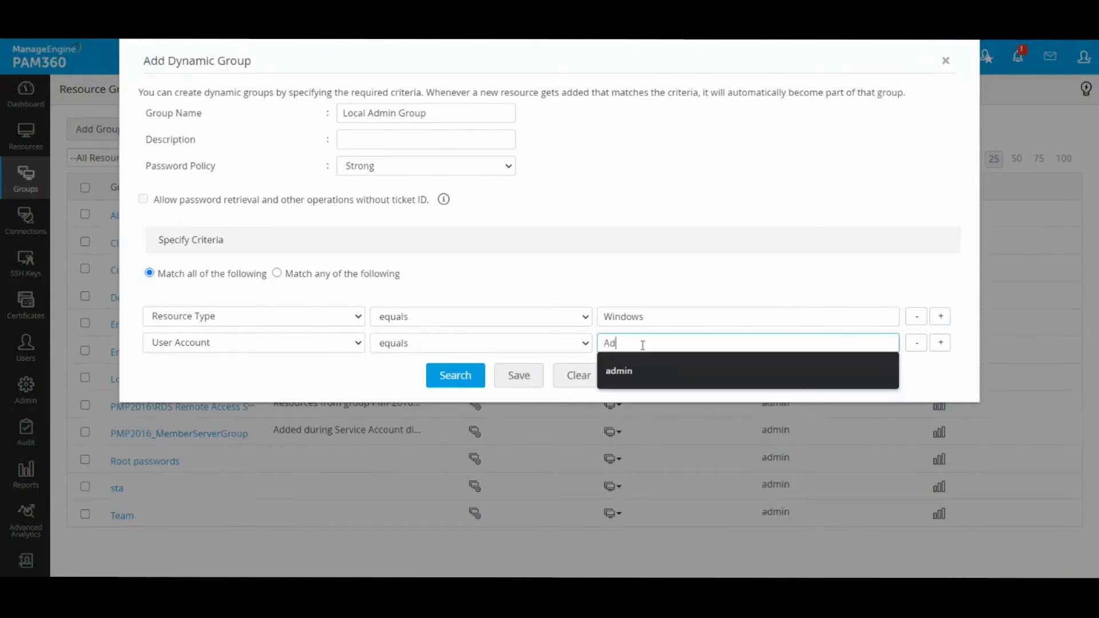
text(ministrator)
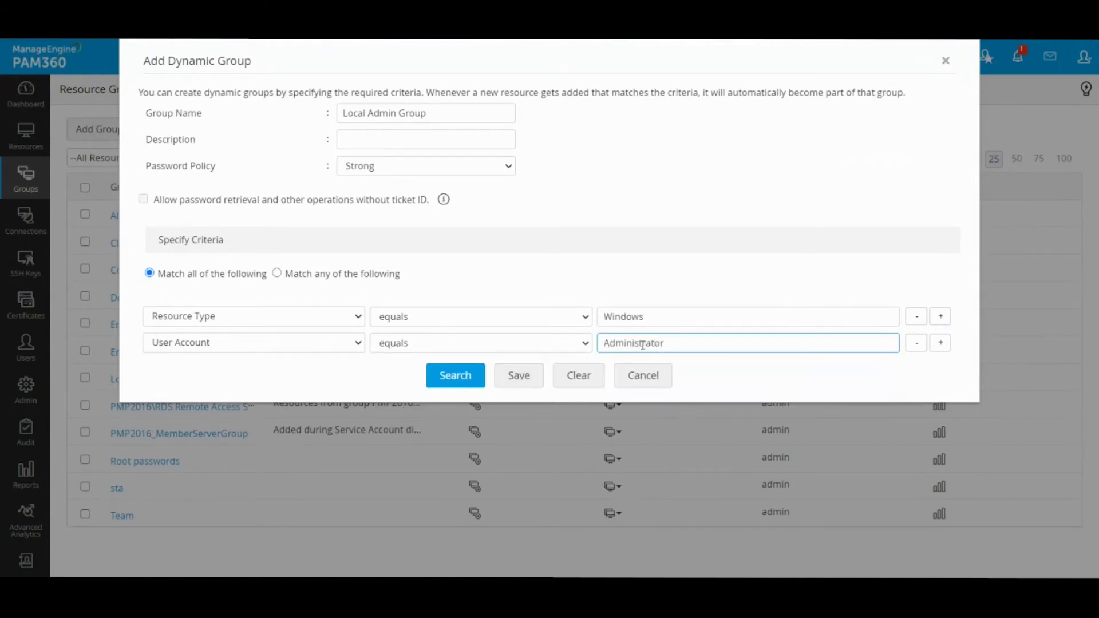
- Preview the matches, confirming only PMP-WIN10, and dismiss the results
click(465, 385)
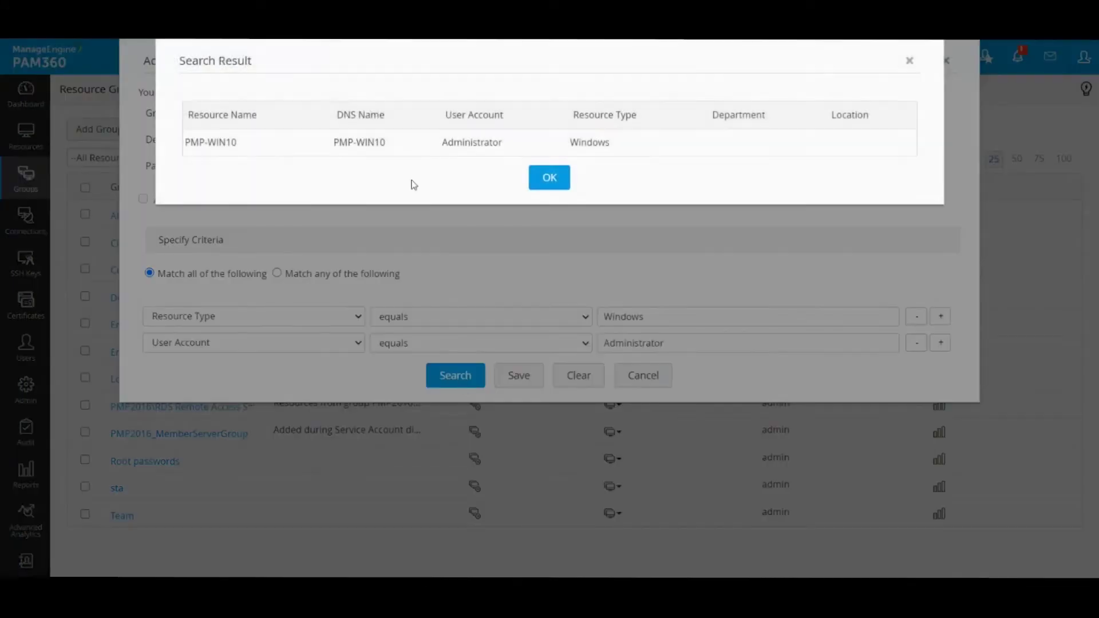
drag(437, 146, 512, 150)
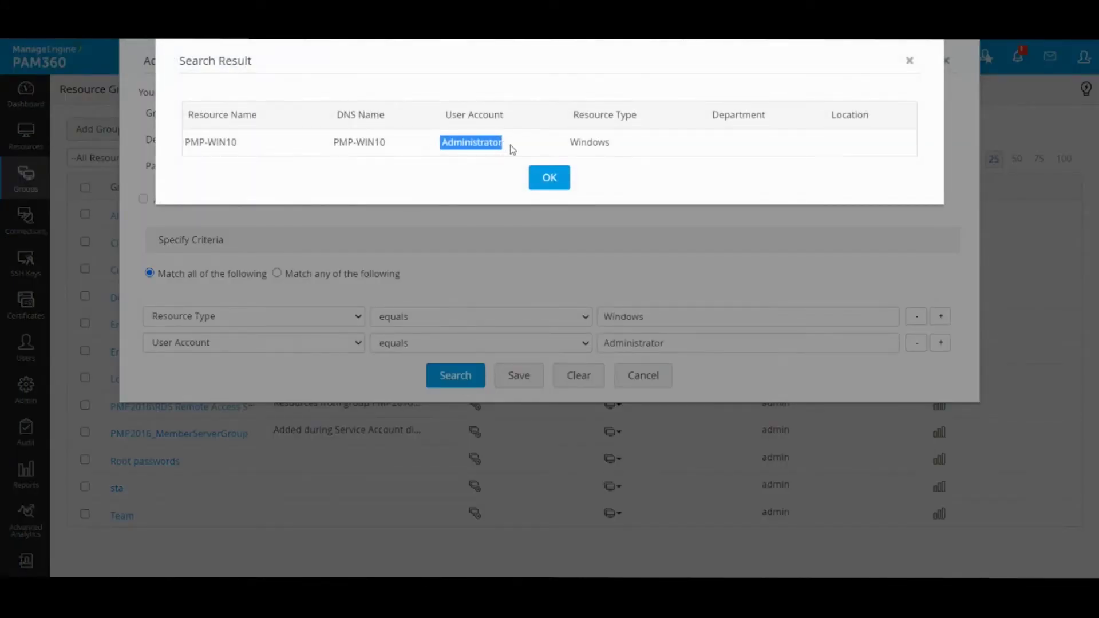
click(549, 179)
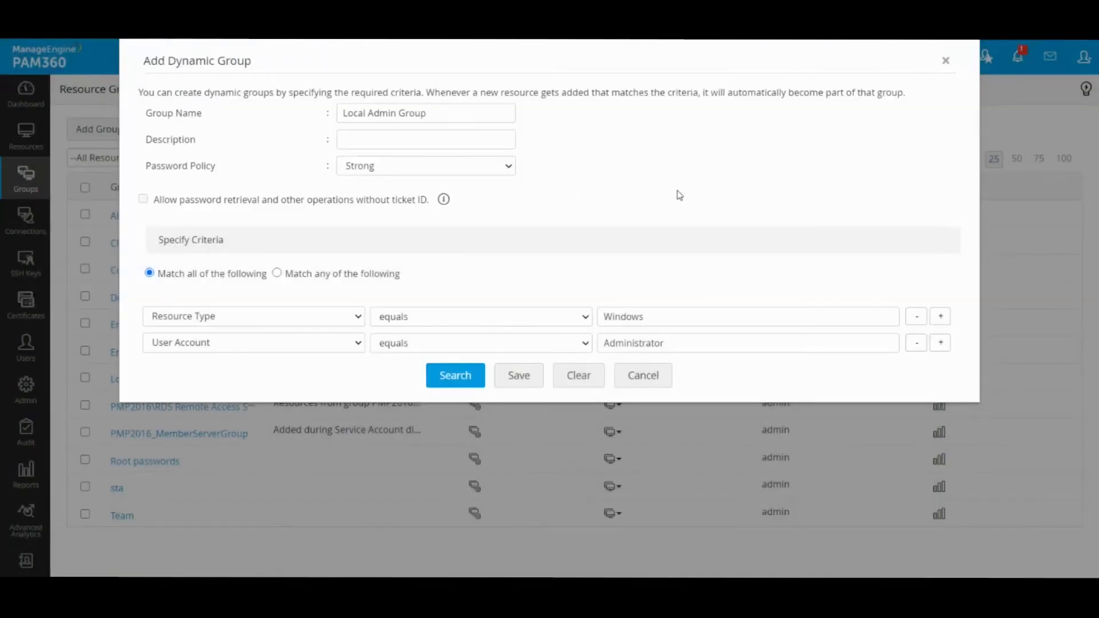
- Save Local Admin Group and find it in the 13-group Resource Groups list
click(517, 375)
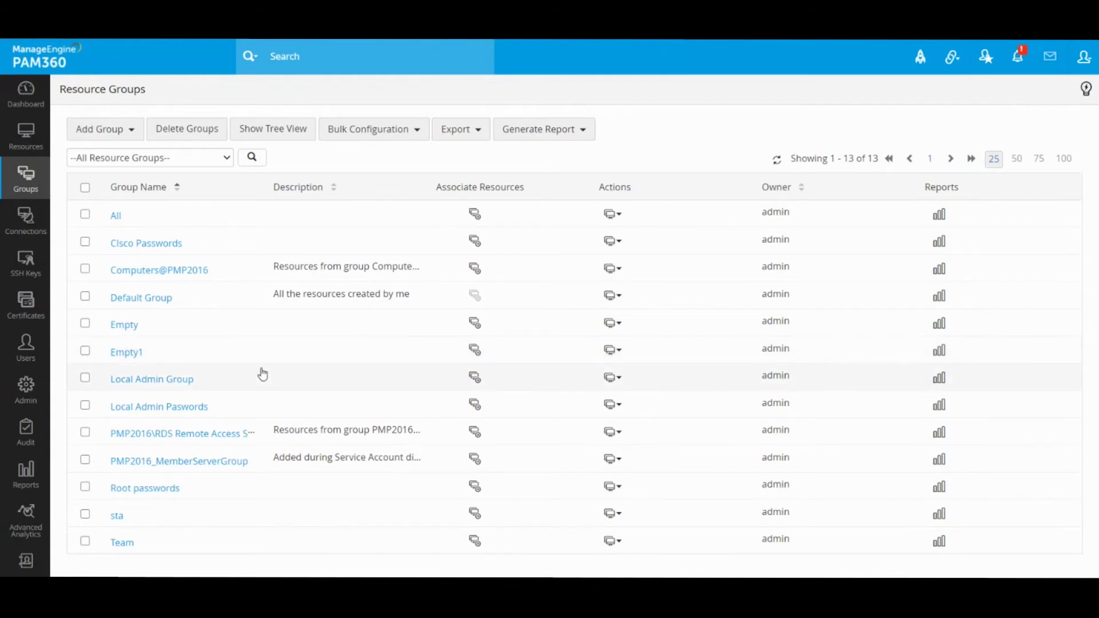
drag(221, 384, 109, 380)
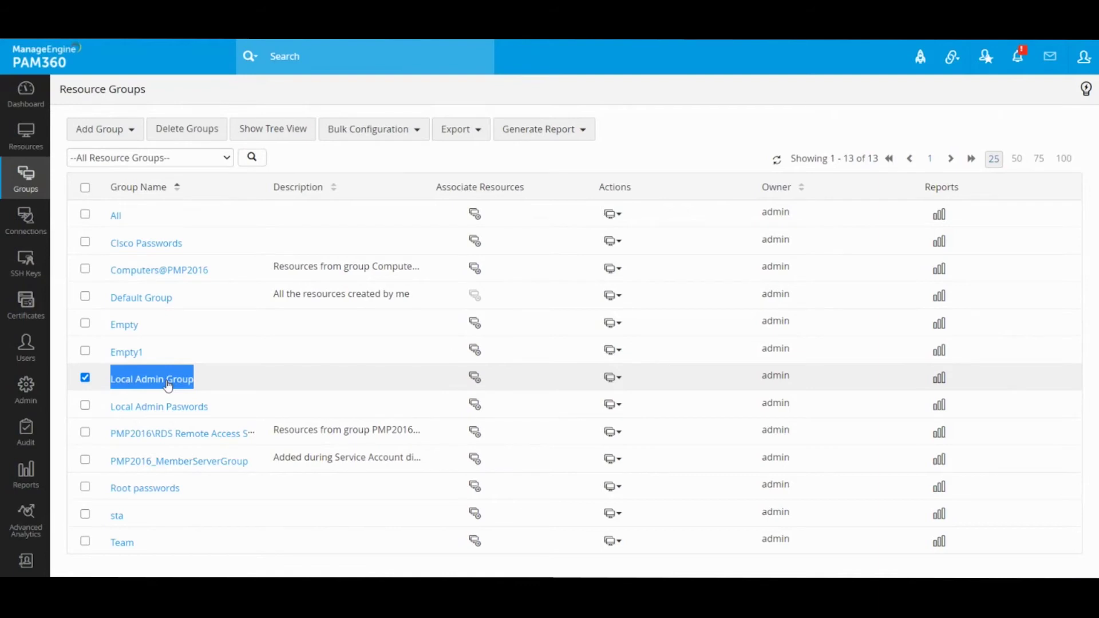
click(85, 378)
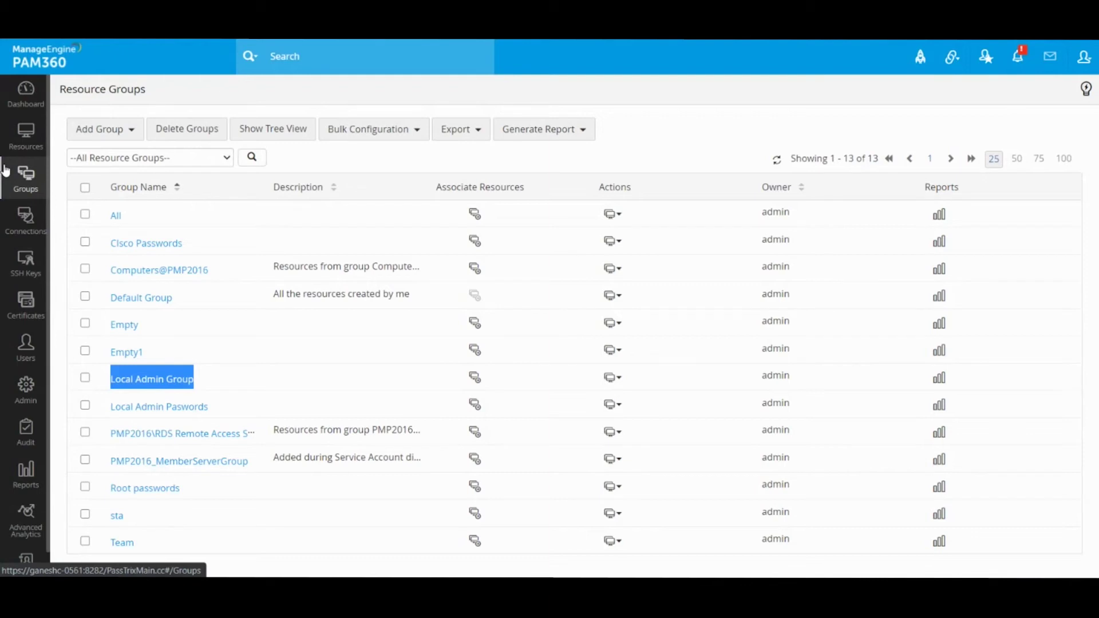
click(27, 146)
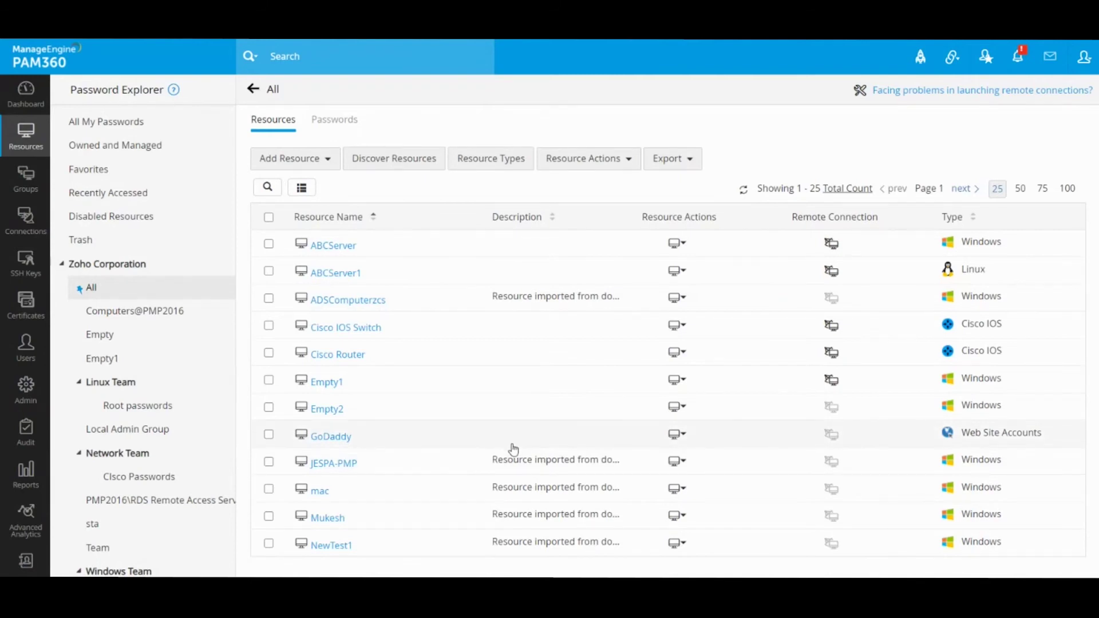
click(35, 182)
drag(206, 388, 108, 387)
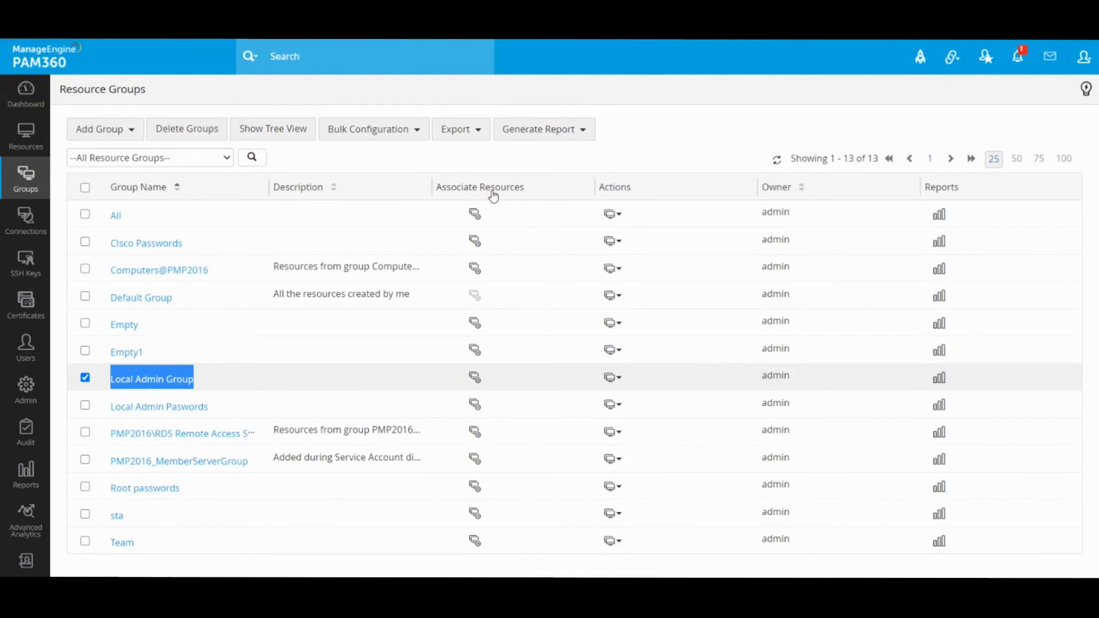
- Review Local Admin Group's Windows and Administrator criteria, then cancel without changes
click(474, 377)
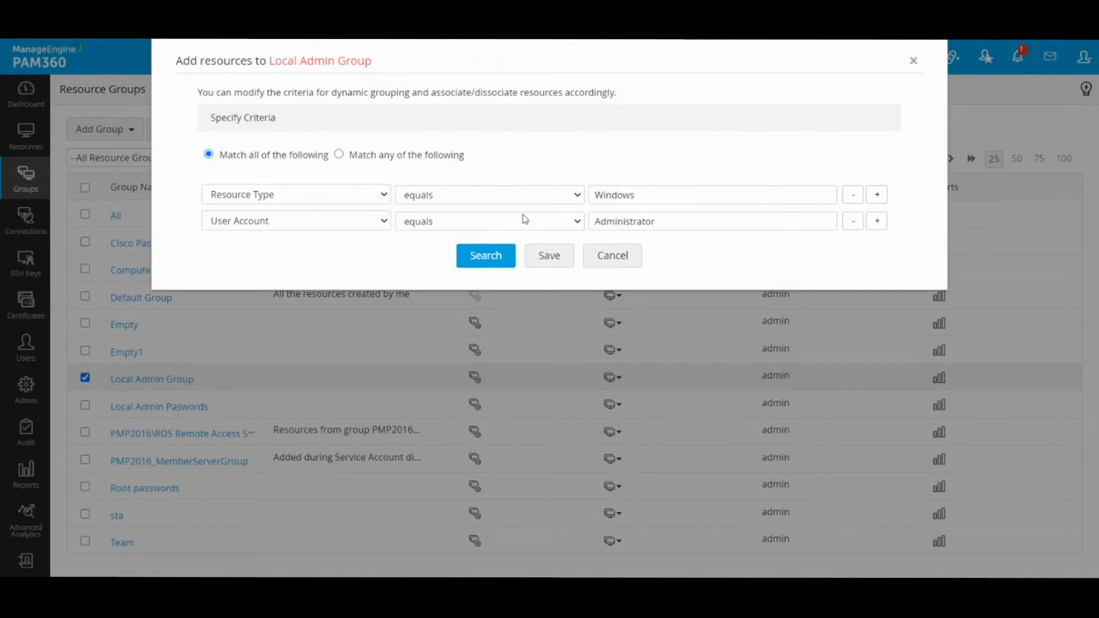
click(608, 256)
- Start a new dynamic group, keeping Resource Name as the criterion field
click(130, 134)
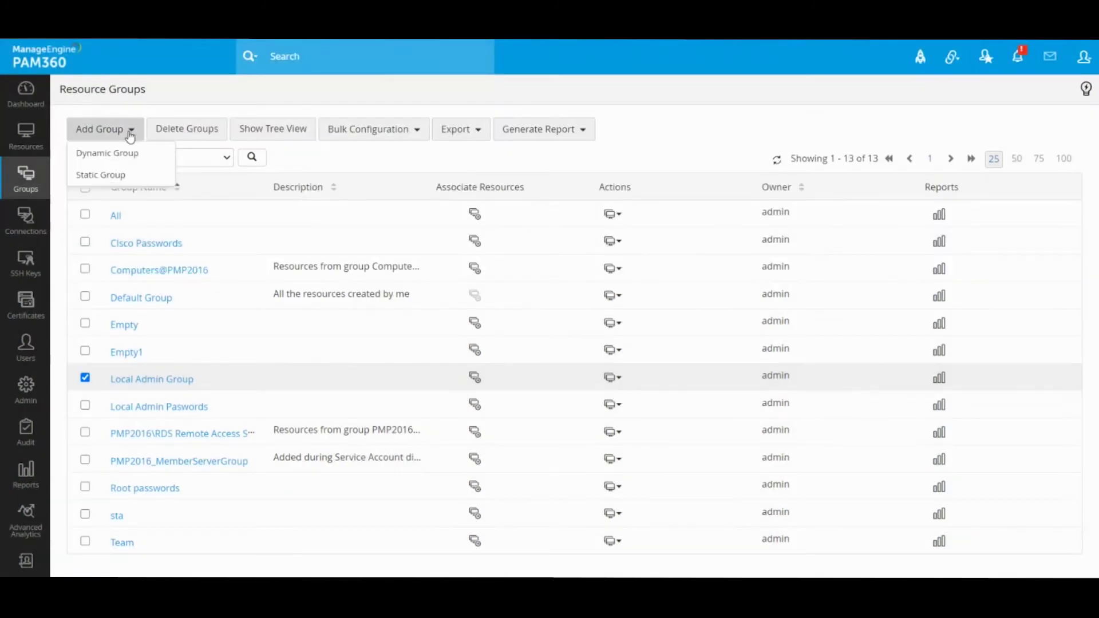
click(129, 152)
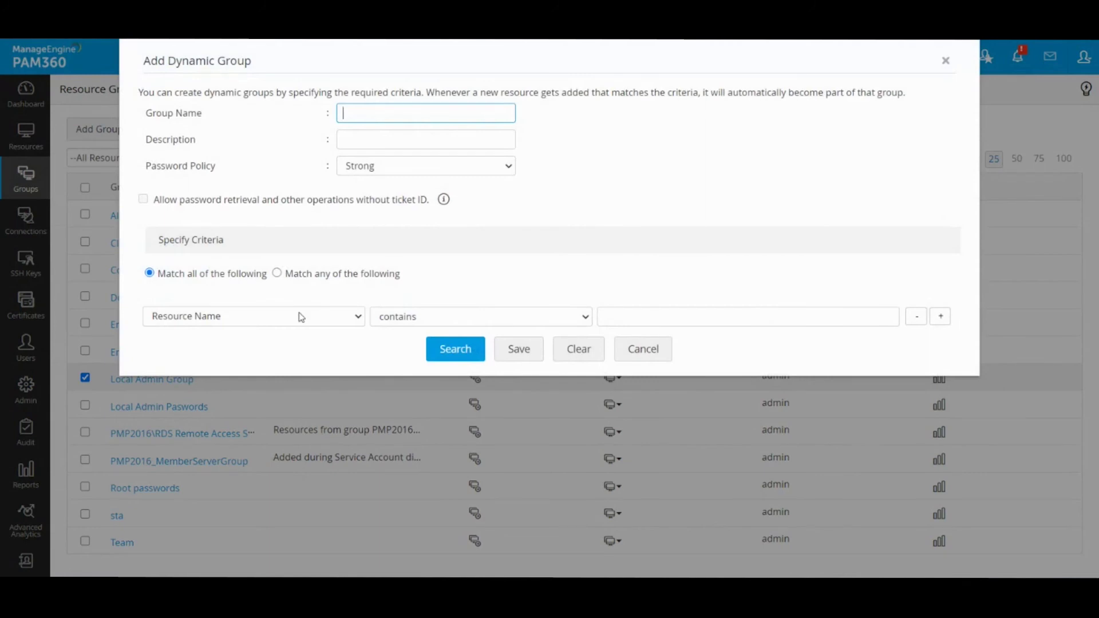
click(300, 316)
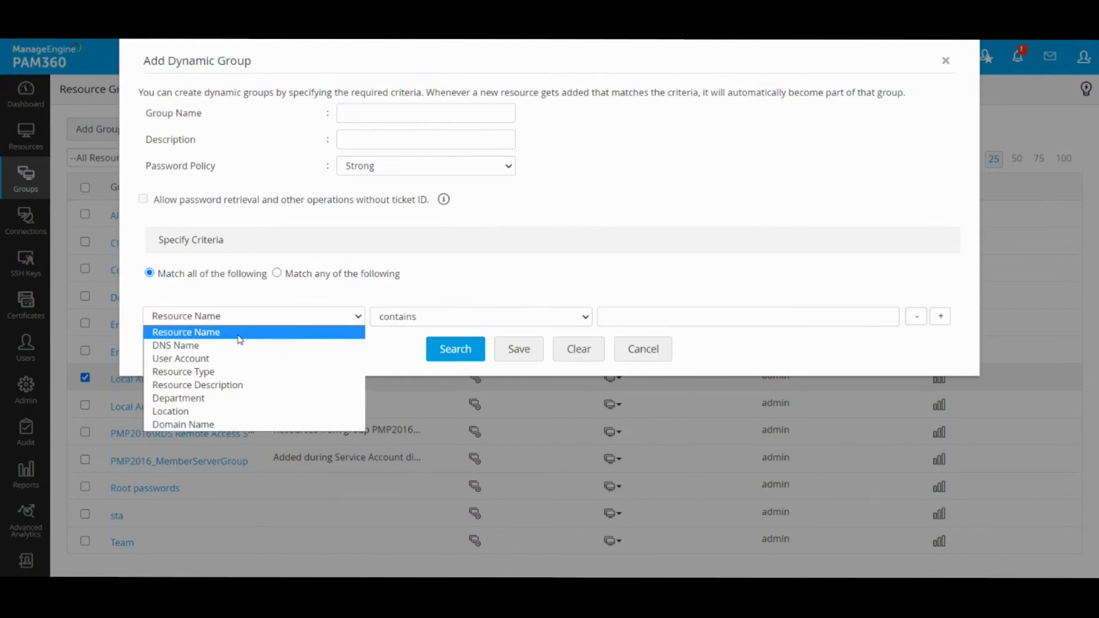
click(239, 333)
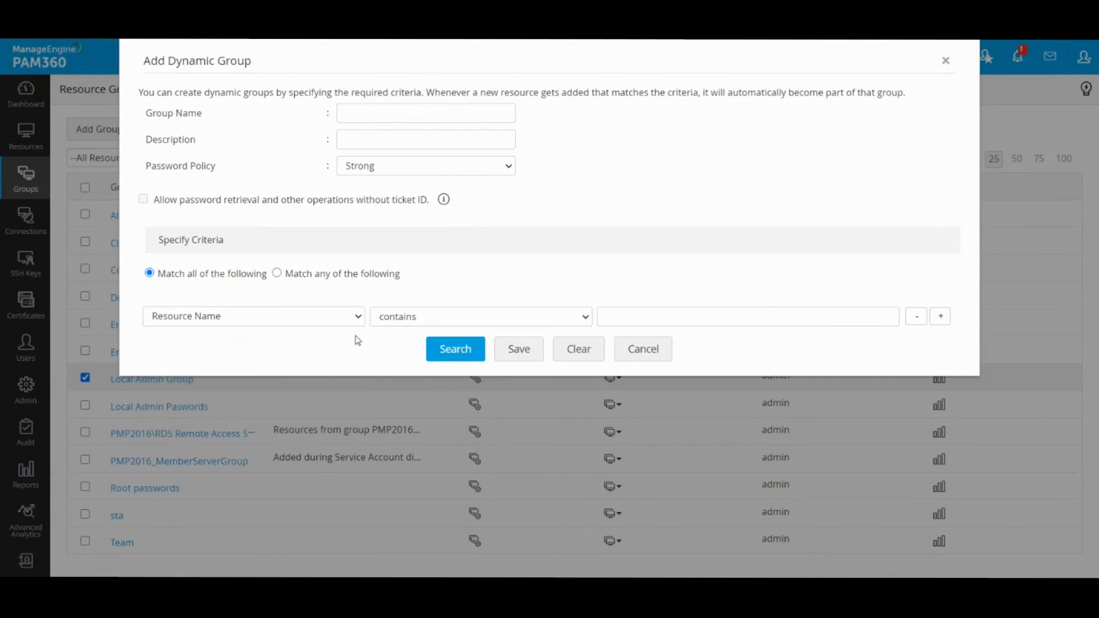
- Set the condition to 'starts with', entering SRV as the value, then clearing it
click(553, 319)
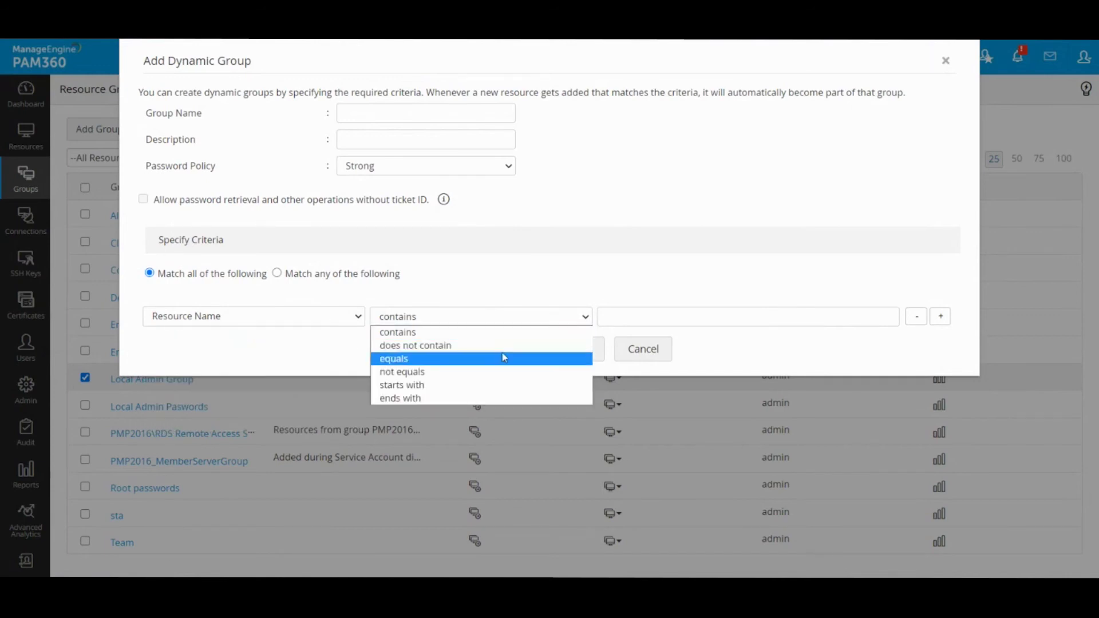
click(454, 385)
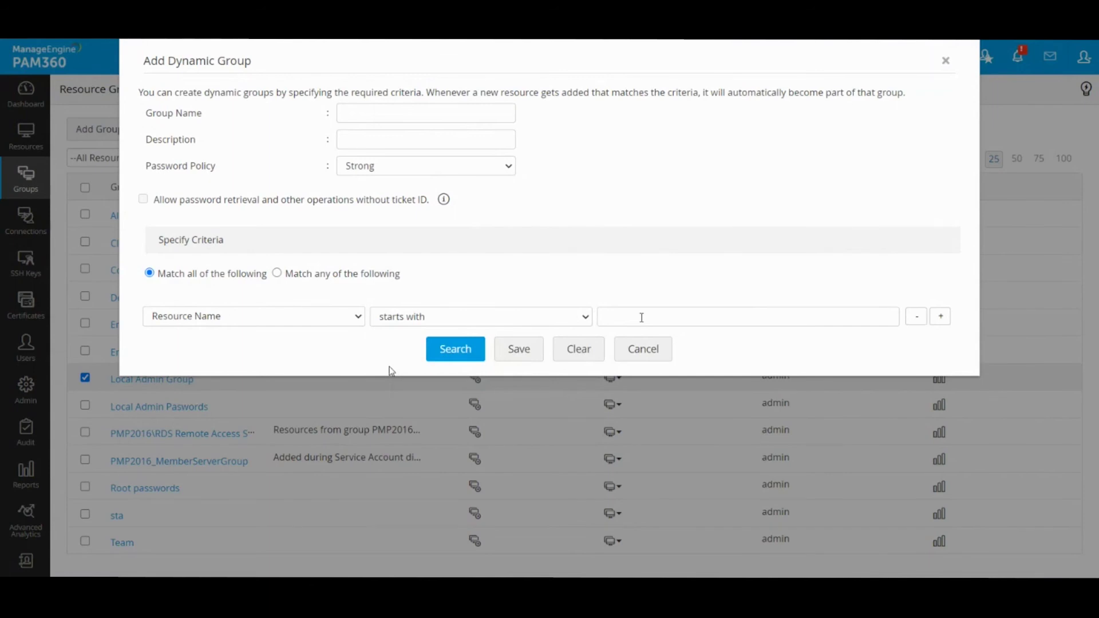
click(663, 317)
text(SRV)
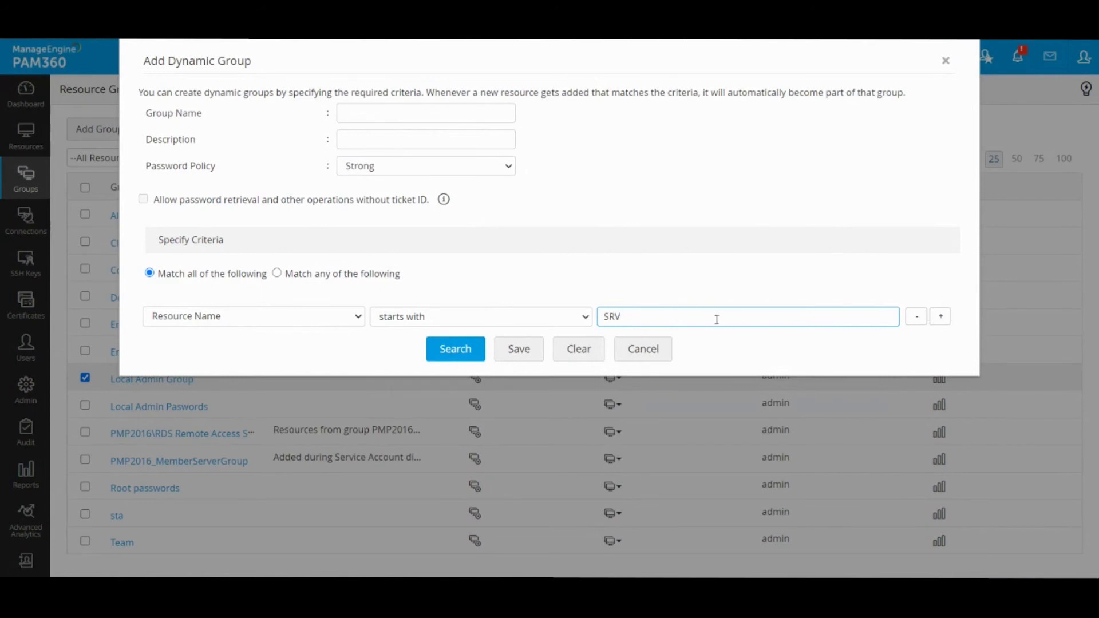
key(BackSpace)
key(BackSpace)
key(BackSpace)
click(702, 278)
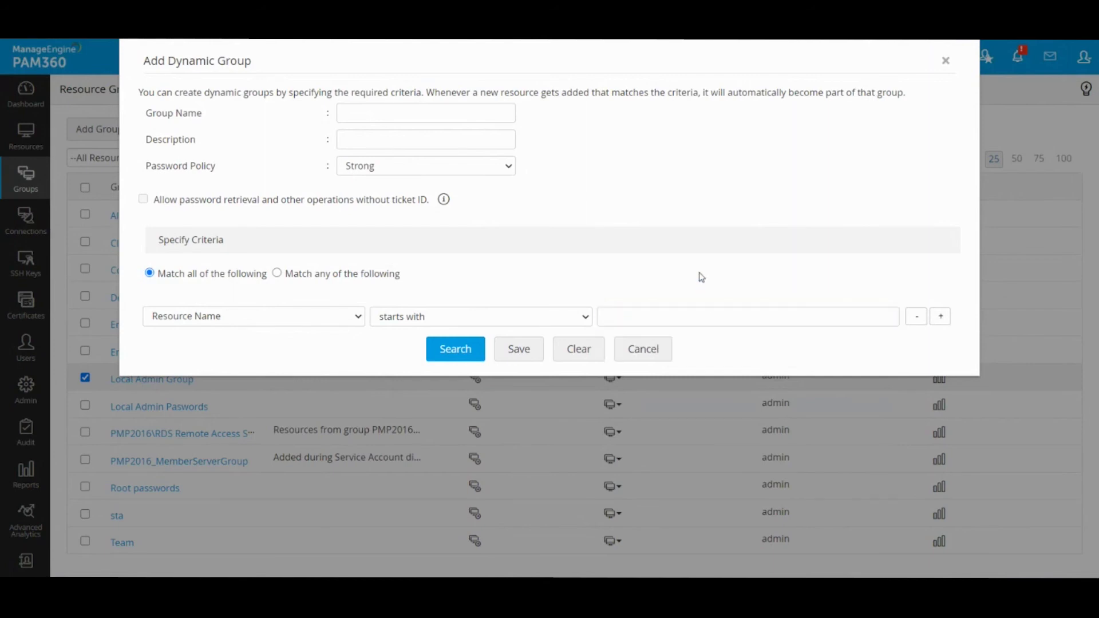
- Set the criterion to DNS Name starts with, enter 10.1, then clear the value
click(253, 322)
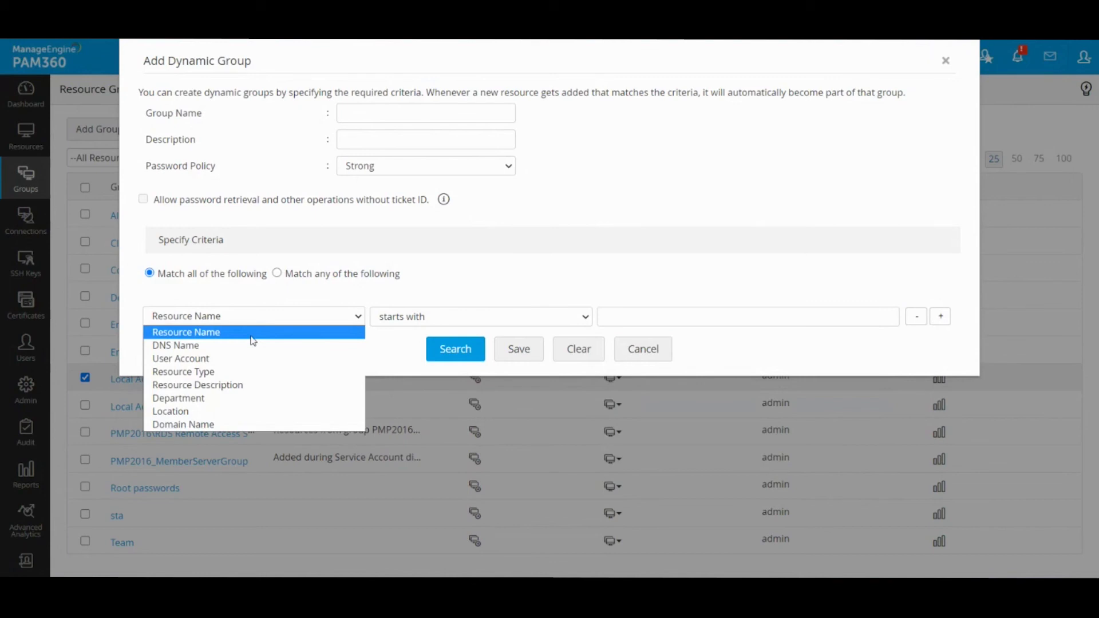
click(254, 345)
click(444, 317)
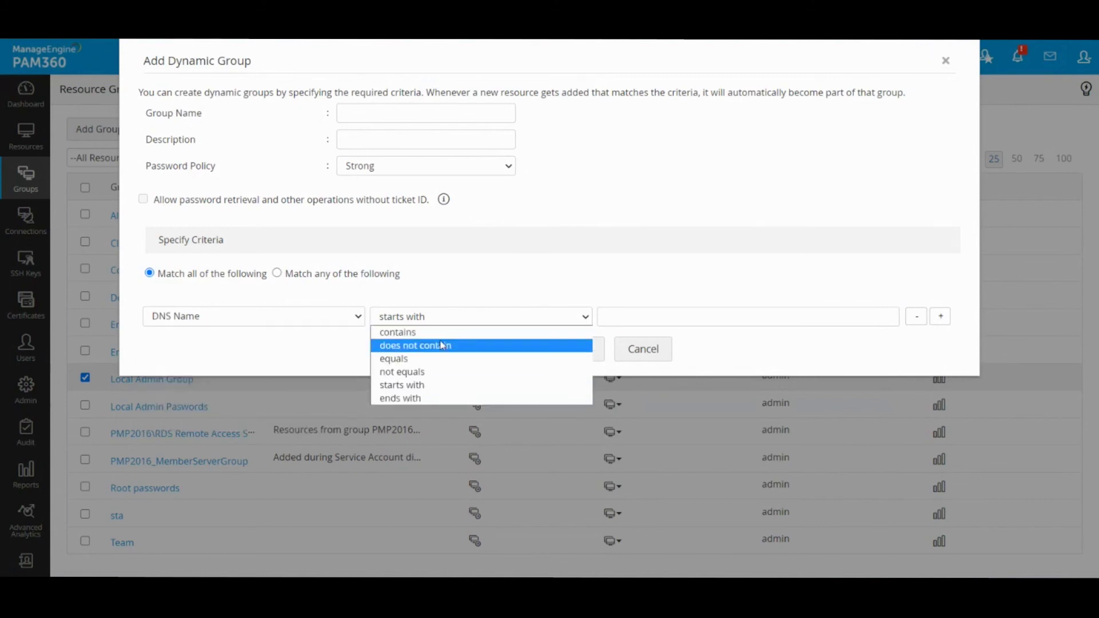
click(442, 385)
click(638, 318)
text(10.1)
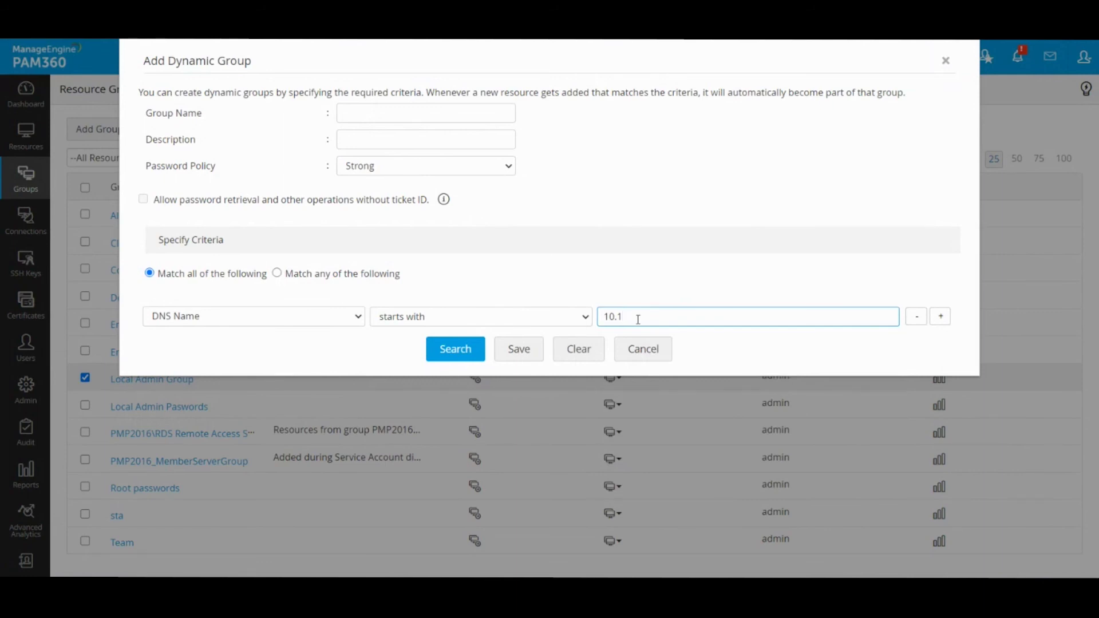
double_click(638, 318)
key(BackSpace)
- Leave the criteria field unchanged and cancel the Add Dynamic Group dialog without saving
click(208, 318)
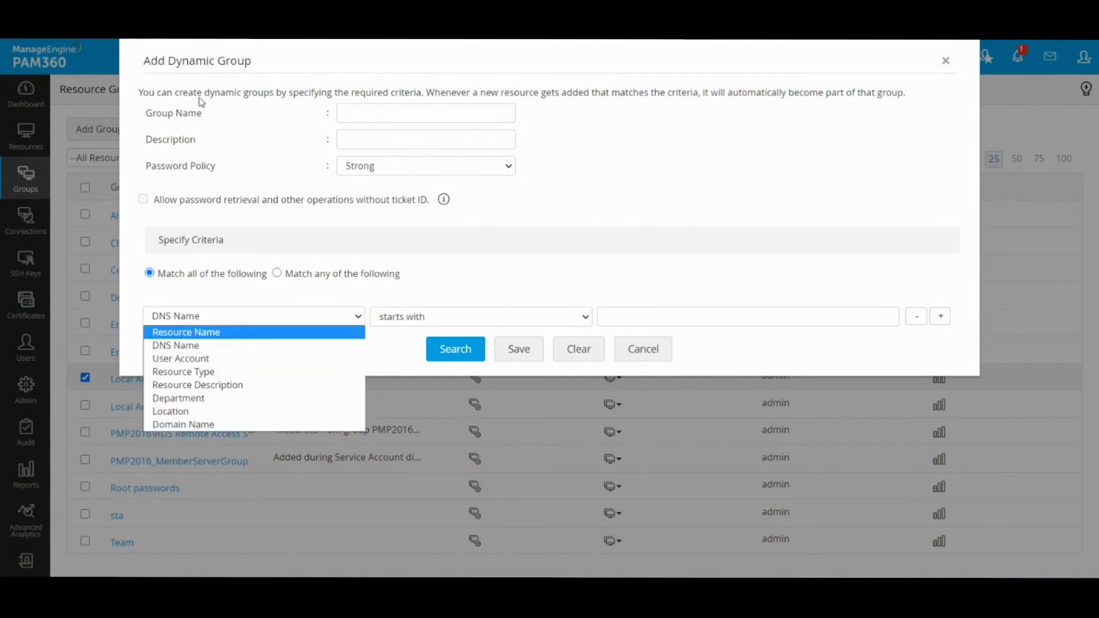
click(571, 168)
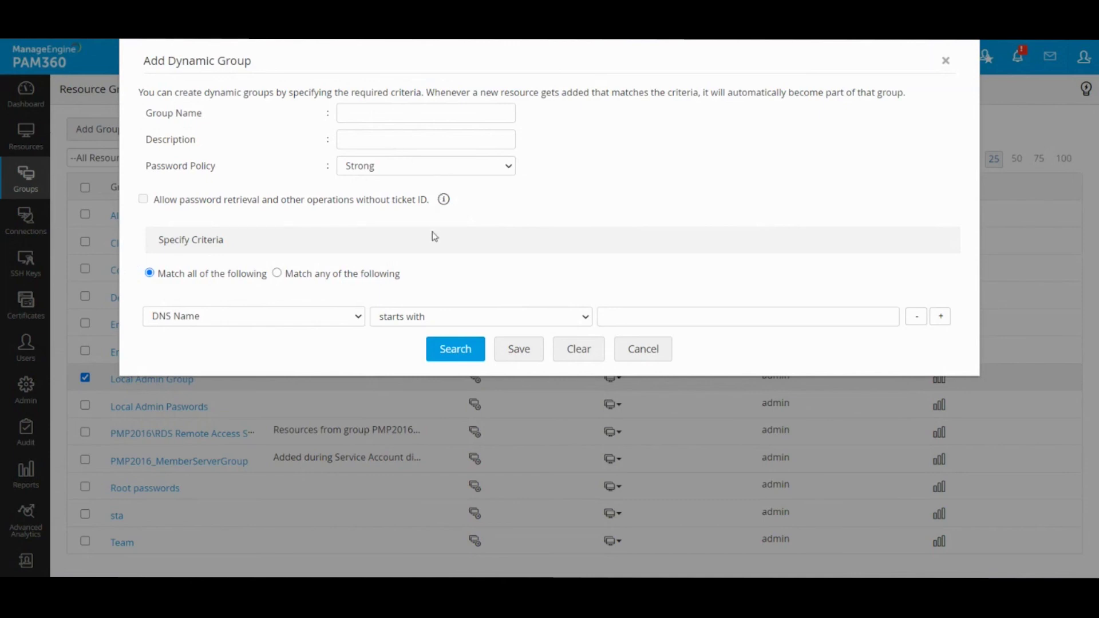
click(642, 349)
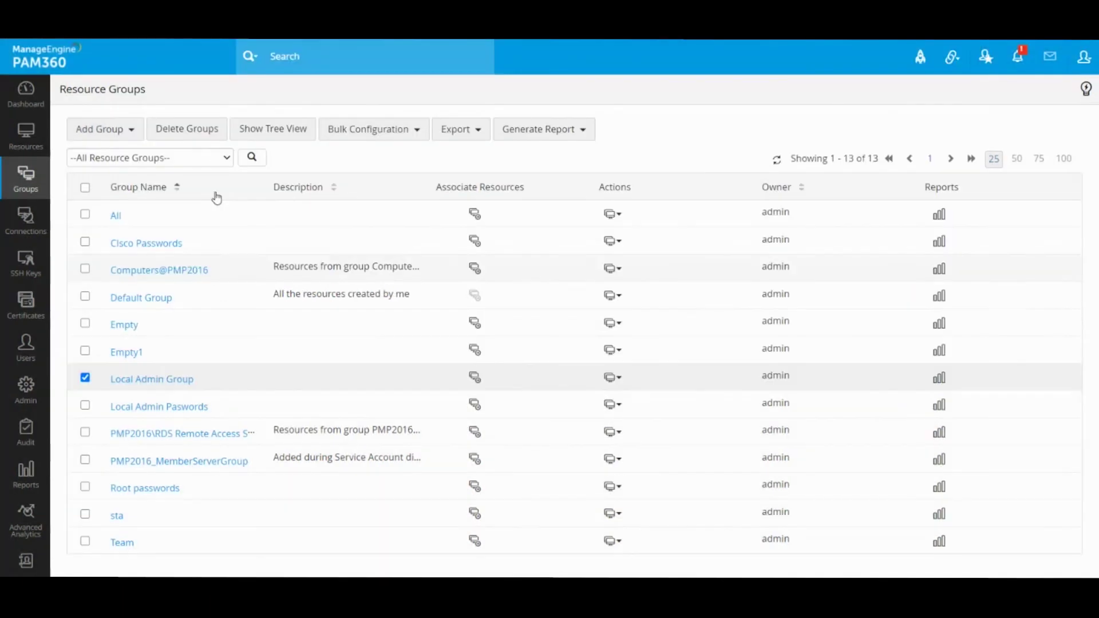
- Open the Add Group dropdown to show the Dynamic Group and Static Group options
click(92, 138)
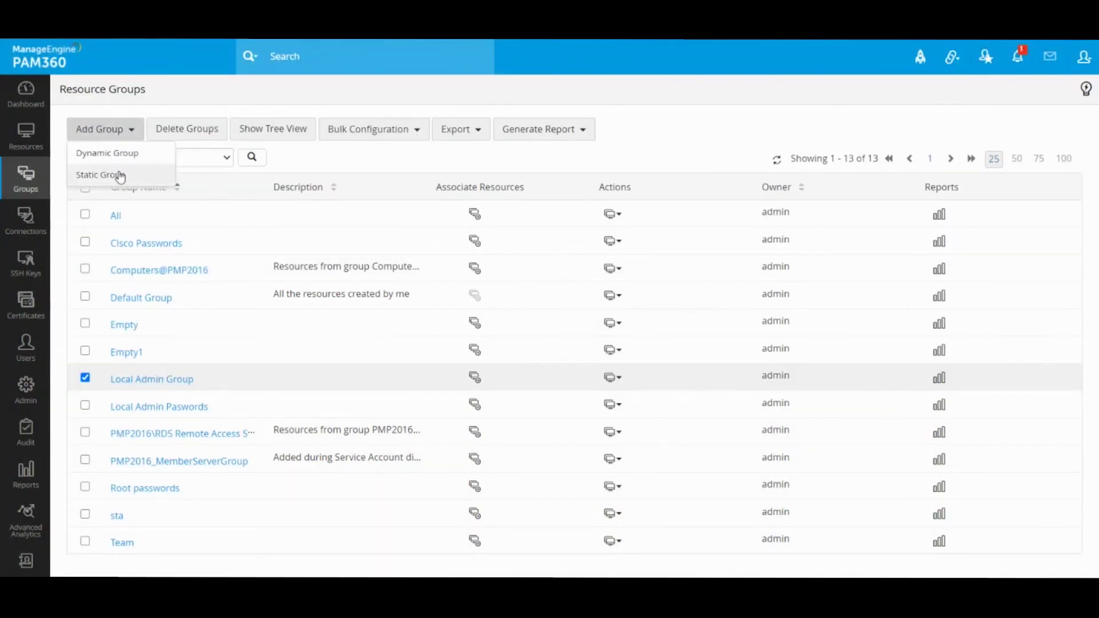